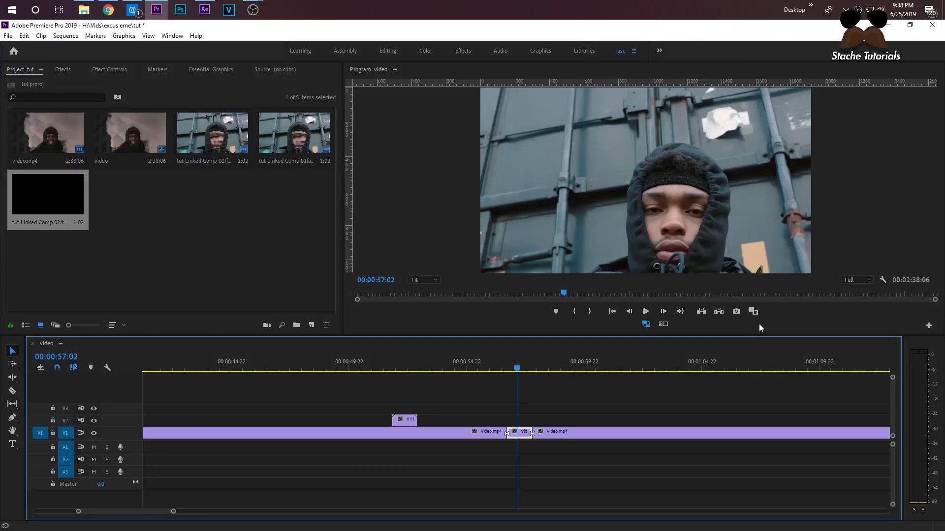
Step: Replace the short selected video.mp4 segment on track V1 with an After Effects composition
click(515, 433)
click(499, 368)
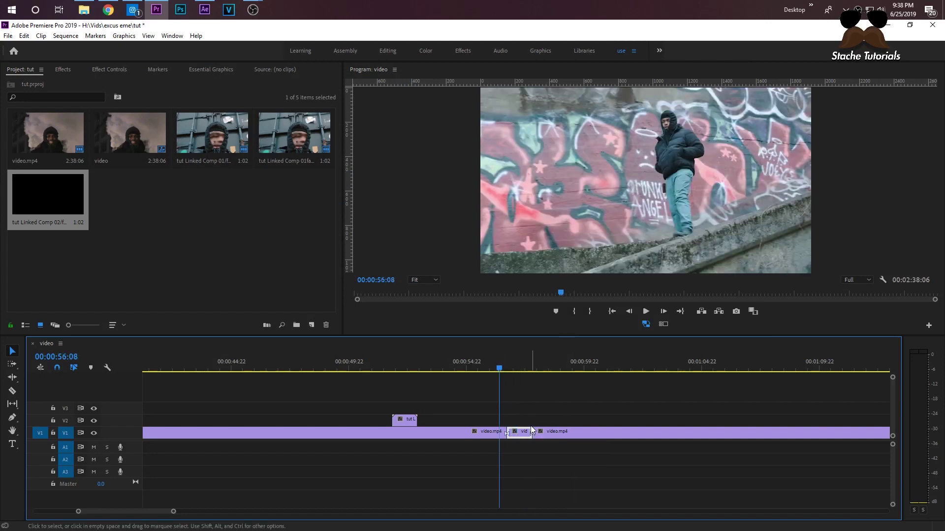
right_click(519, 432)
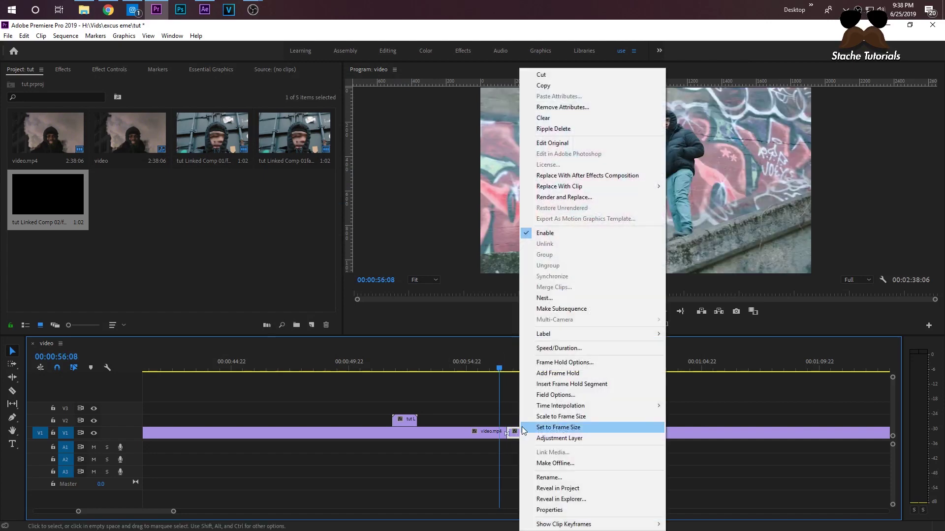
click(599, 179)
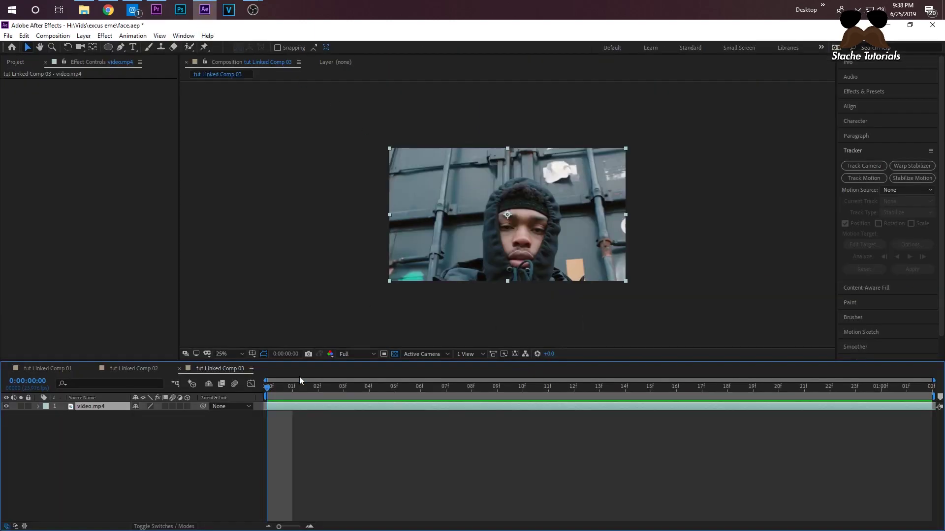
Step: Duplicate the video.mp4 layer in the tut Linked Comp 03 composition
click(171, 437)
click(289, 409)
key(ctrl+d)
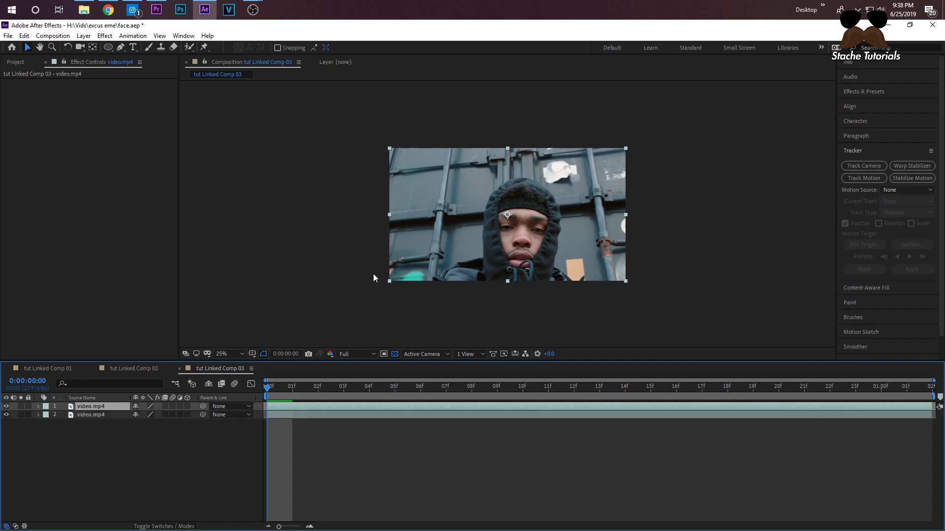
key(period)
drag(291, 387, 232, 409)
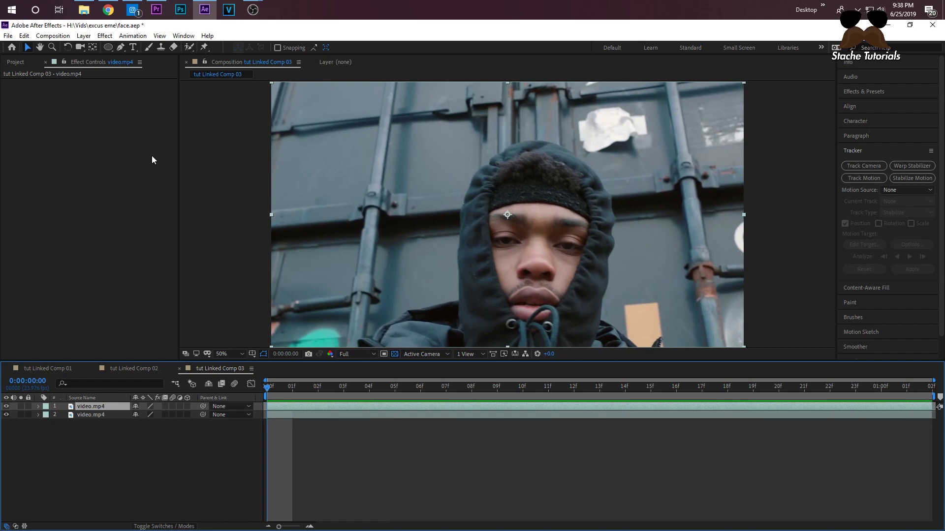
Step: Draw a closed curved mask around the man's face on the top video.mp4 layer with the Pen tool
click(121, 46)
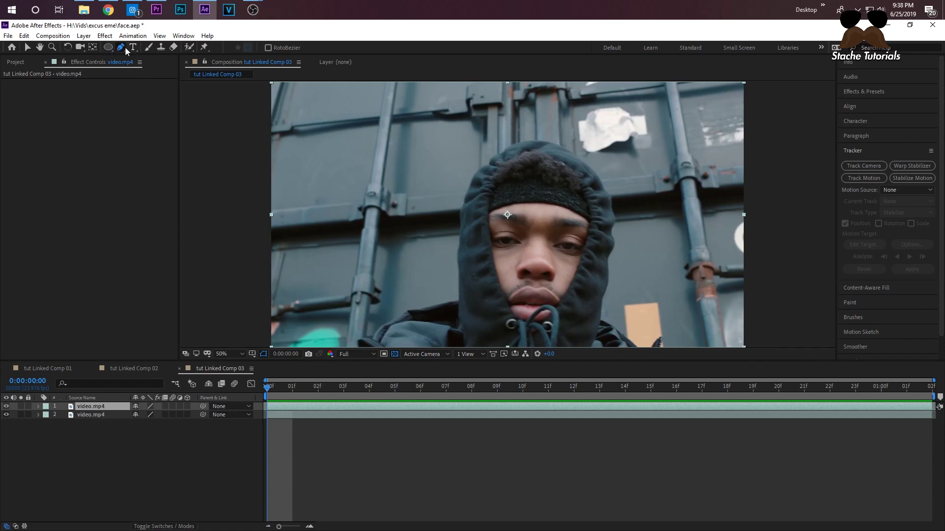
click(511, 311)
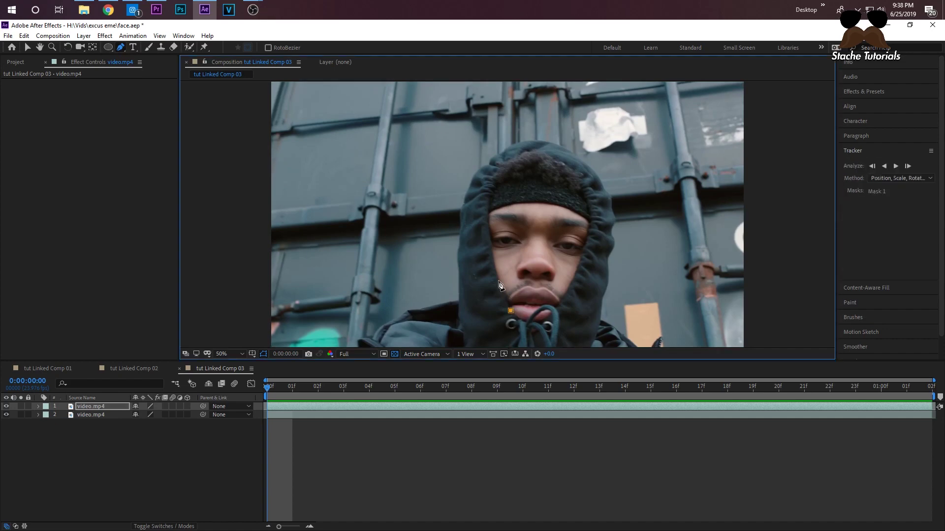
drag(492, 261, 492, 244)
click(488, 214)
click(510, 203)
drag(547, 203, 556, 204)
click(589, 220)
drag(584, 254, 581, 260)
click(570, 286)
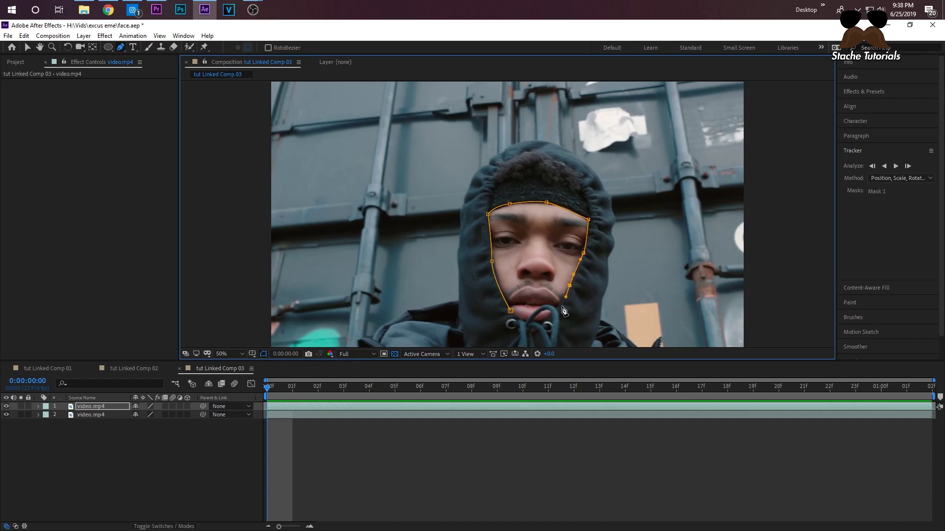
drag(554, 312, 521, 320)
click(511, 311)
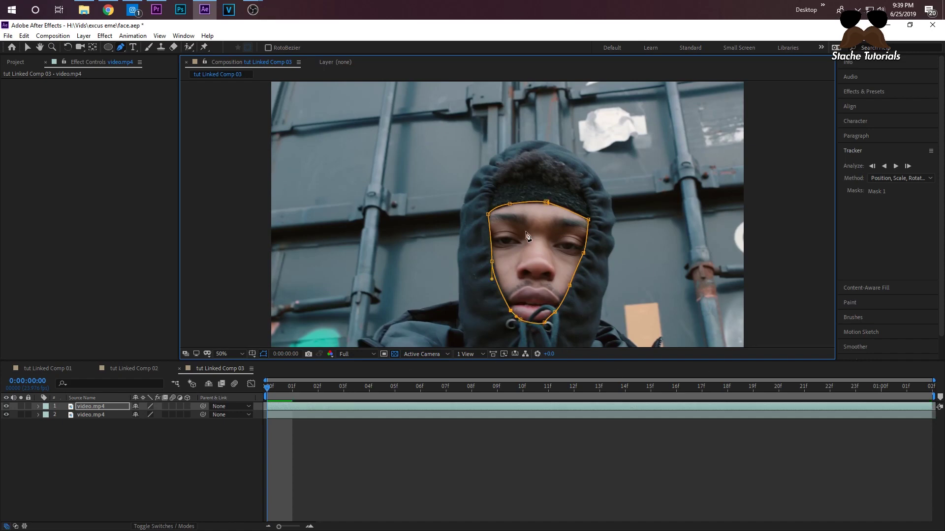
Step: Track Mask 1 forward through the clip using the Position, Scale, Rotation & Skew method
click(853, 150)
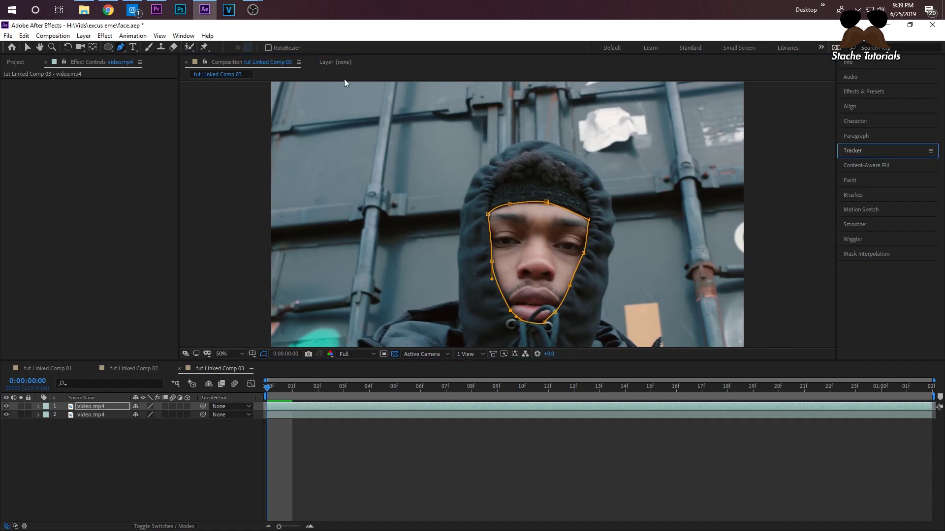
click(183, 35)
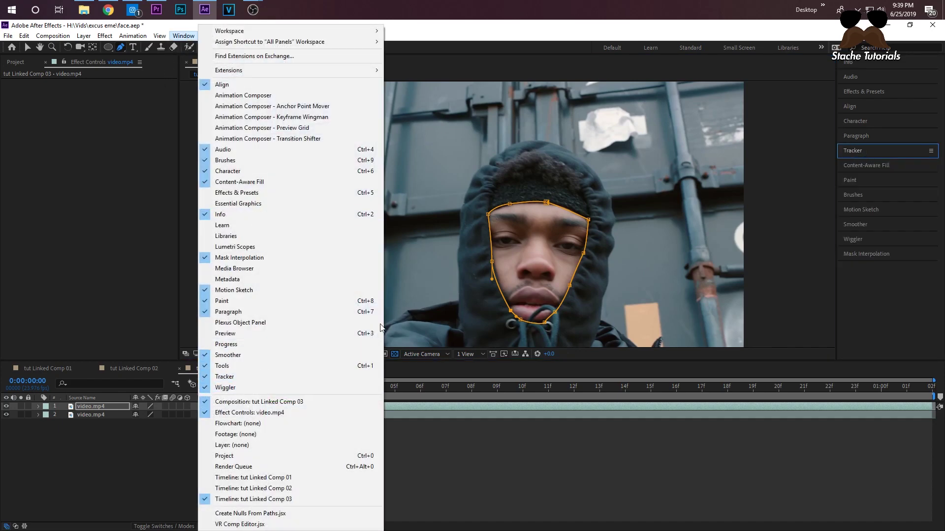
click(864, 178)
click(858, 152)
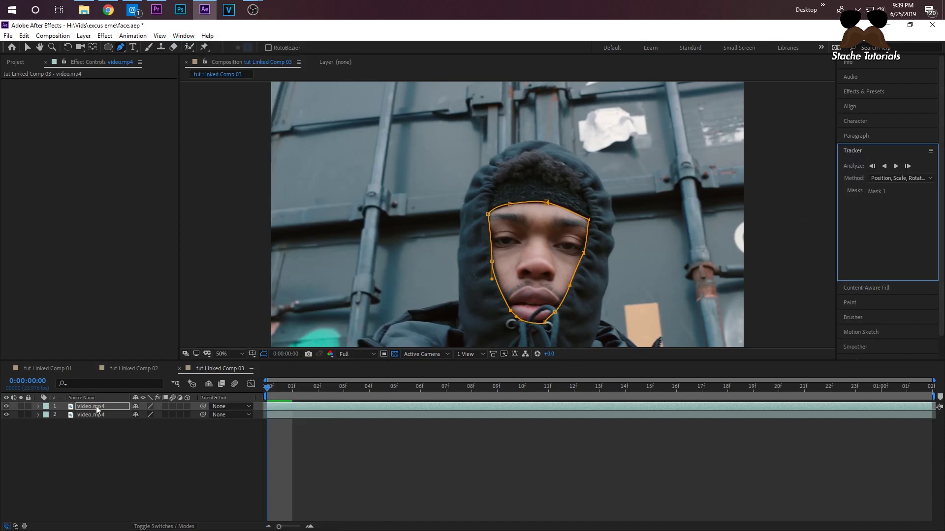
key(m)
click(883, 180)
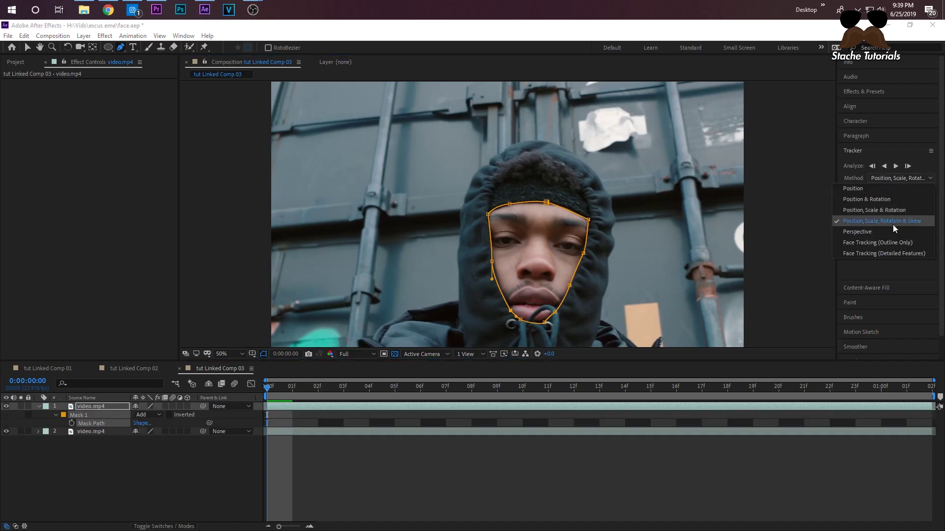
click(896, 167)
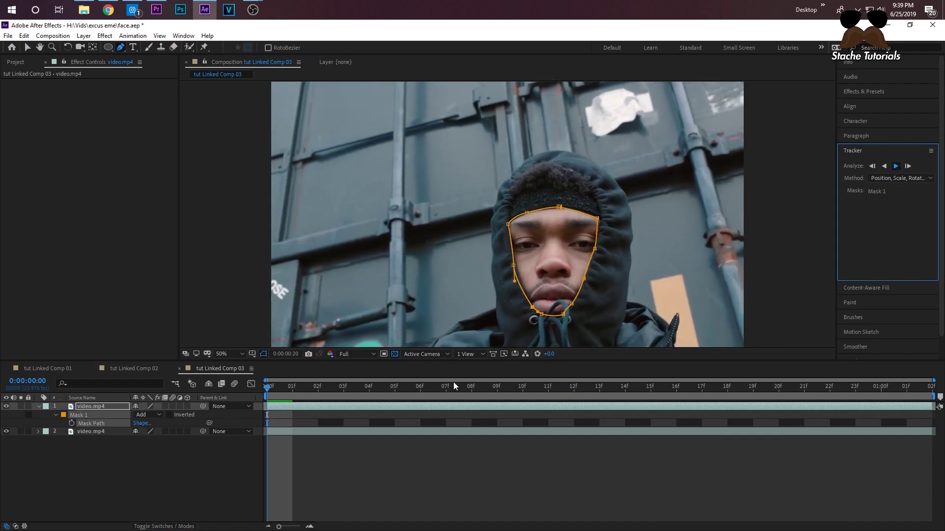
Step: At frame 23, adjust the upper mask points to fit the forehead edge below the beanie
drag(781, 393, 855, 389)
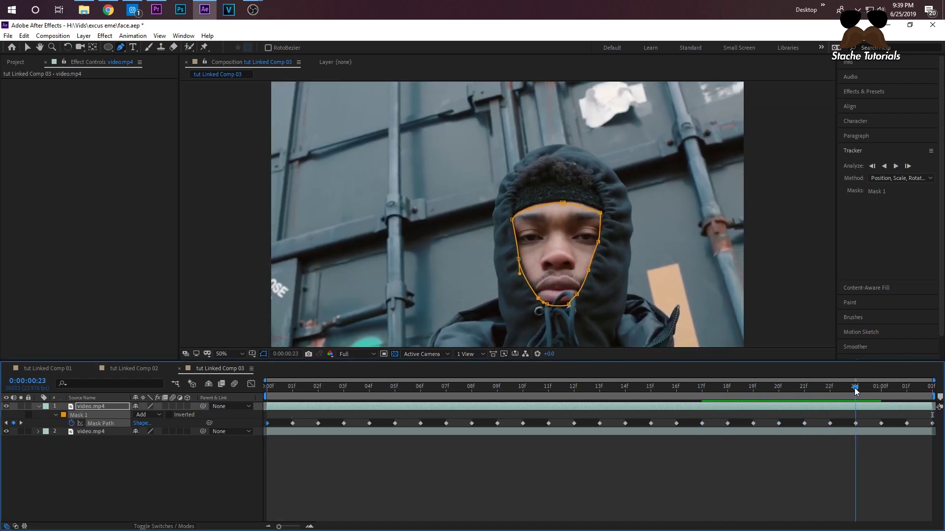
click(514, 219)
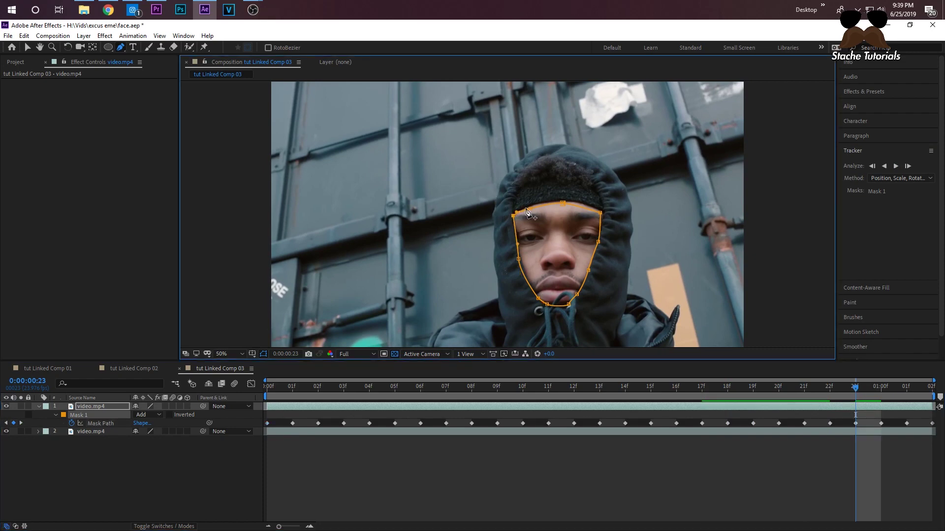
click(529, 207)
click(563, 201)
Step: At 0:00:01:00, move the upper mask points slightly upward to fit the forehead and temples
click(876, 387)
drag(565, 201, 566, 197)
click(533, 208)
drag(515, 219, 515, 215)
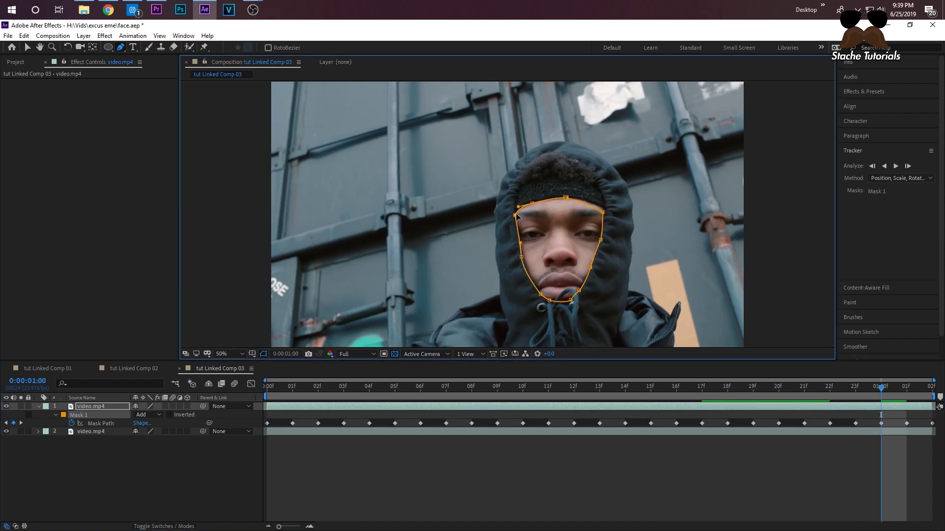
drag(604, 213, 604, 208)
Step: Track the mask forward one frame at a time to 0:00:01:02, check the path, and return to the first frame
click(907, 166)
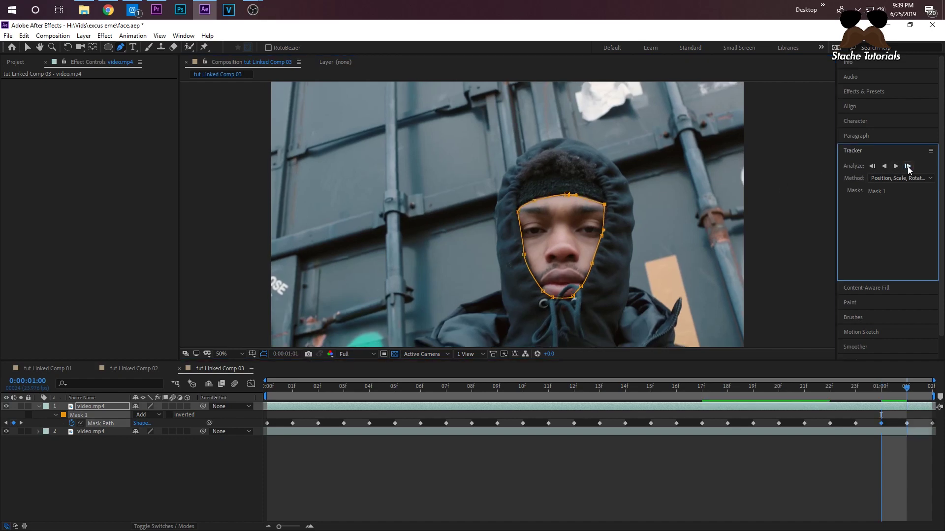
click(908, 167)
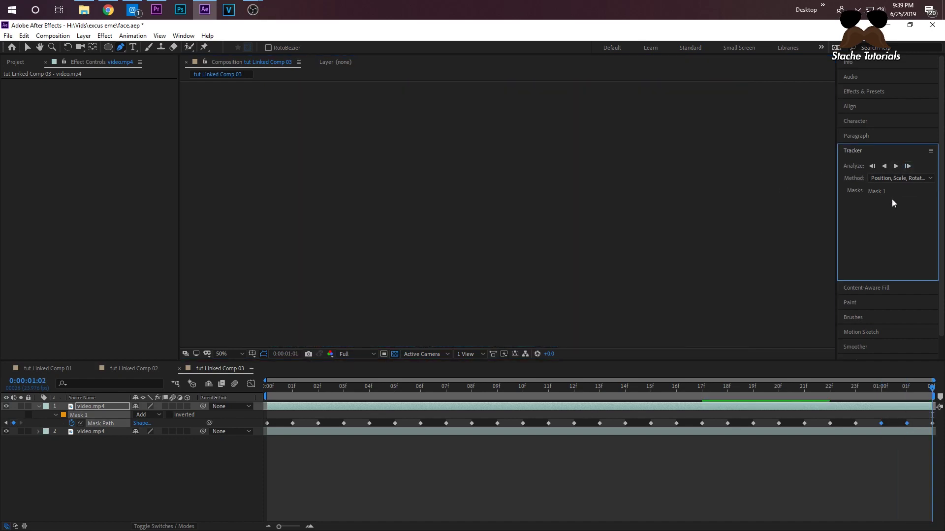
drag(659, 396, 922, 394)
key(Home)
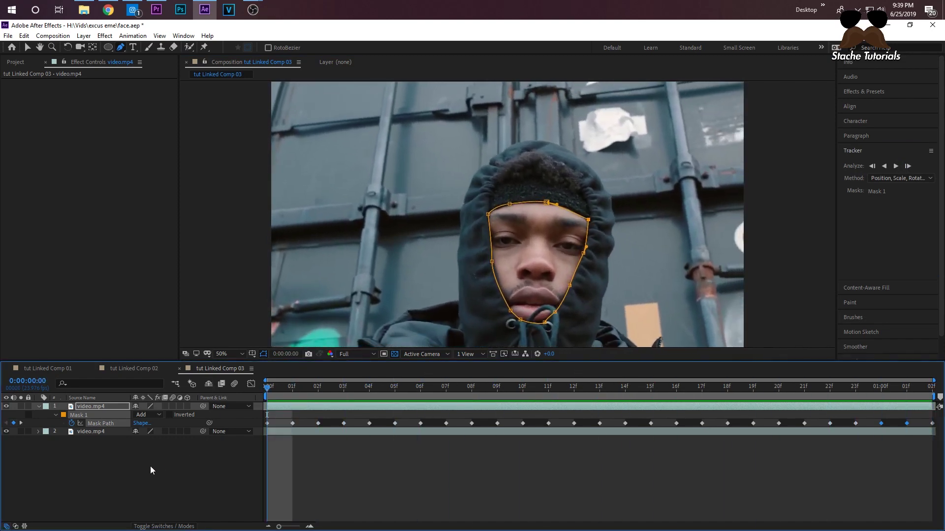
click(855, 151)
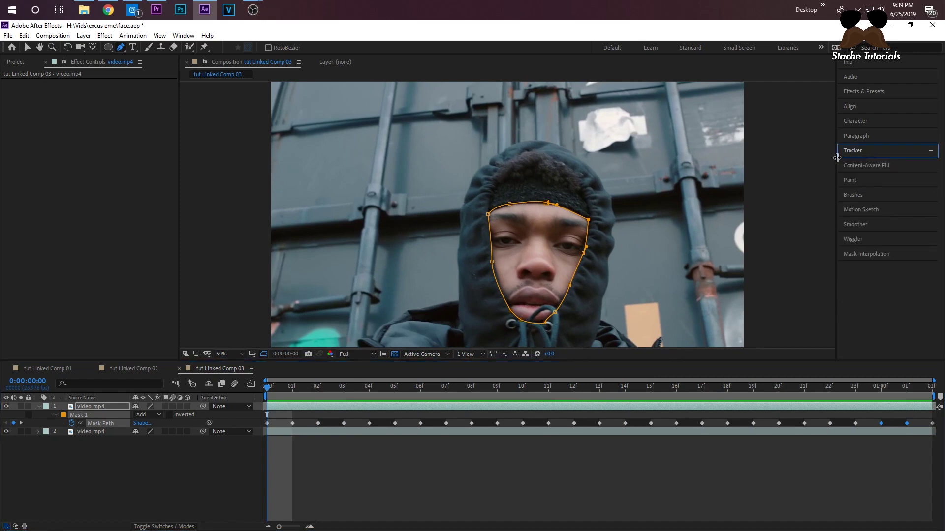
click(132, 460)
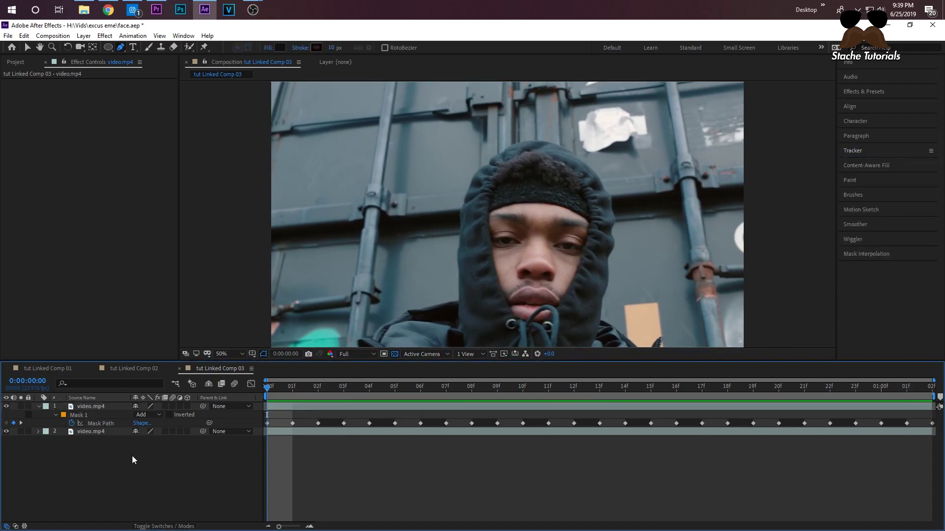
click(882, 148)
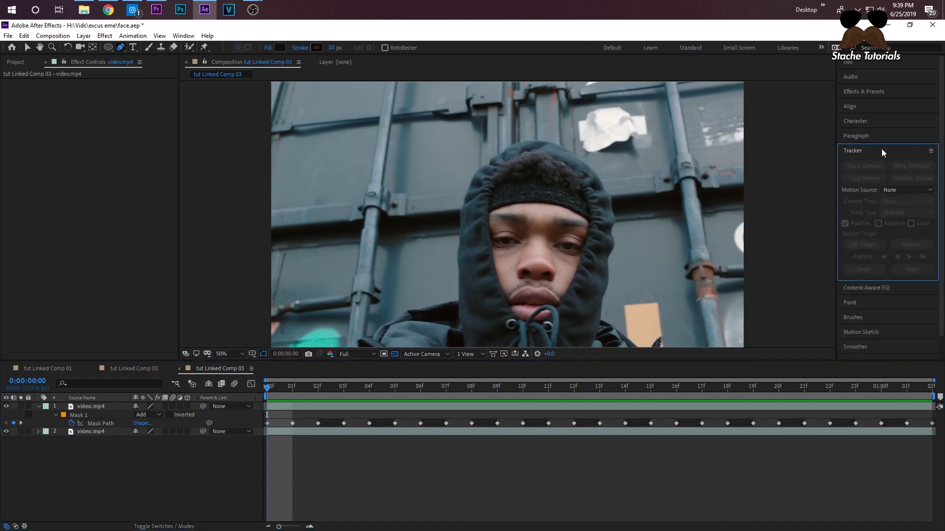
click(893, 149)
Step: Apply the S_BlurMoCurves effect to the masked top video.mp4 layer
click(877, 89)
click(885, 104)
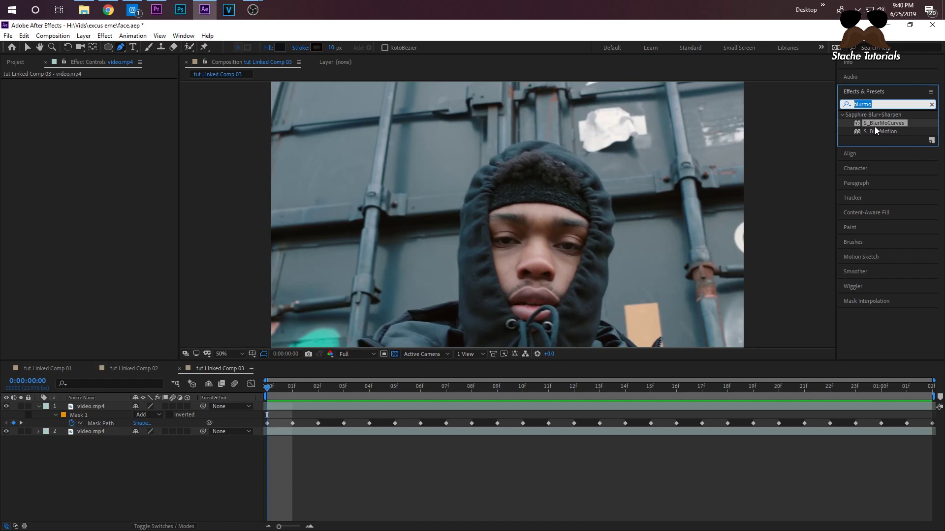
click(880, 123)
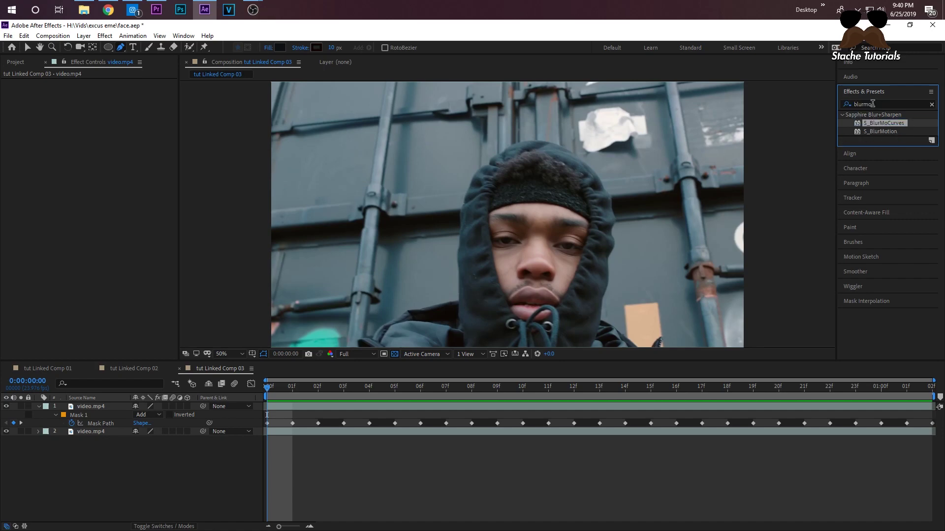
drag(881, 124, 328, 411)
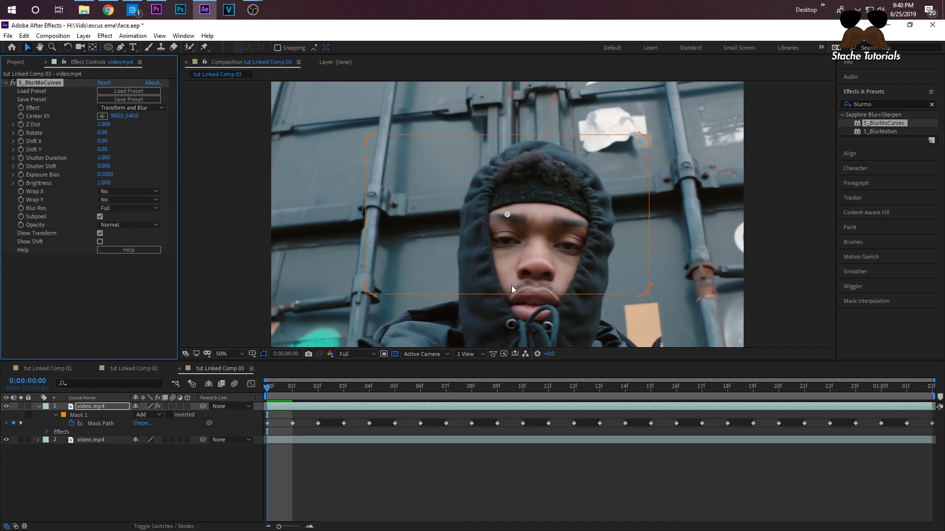
Step: Set Wrap X and Wrap Y of S_BlurMoCurves to Tile and preview the repeated faces
click(132, 192)
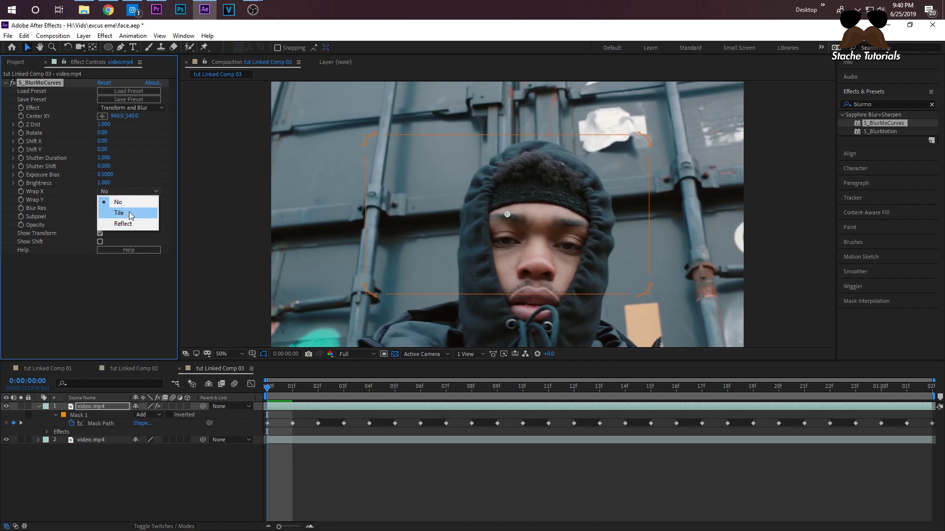
click(131, 214)
click(128, 199)
click(143, 222)
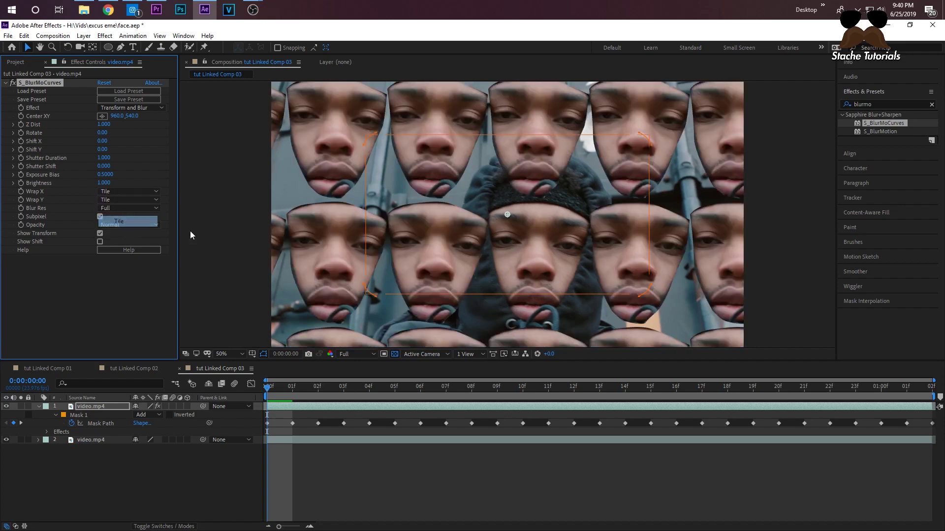
click(429, 386)
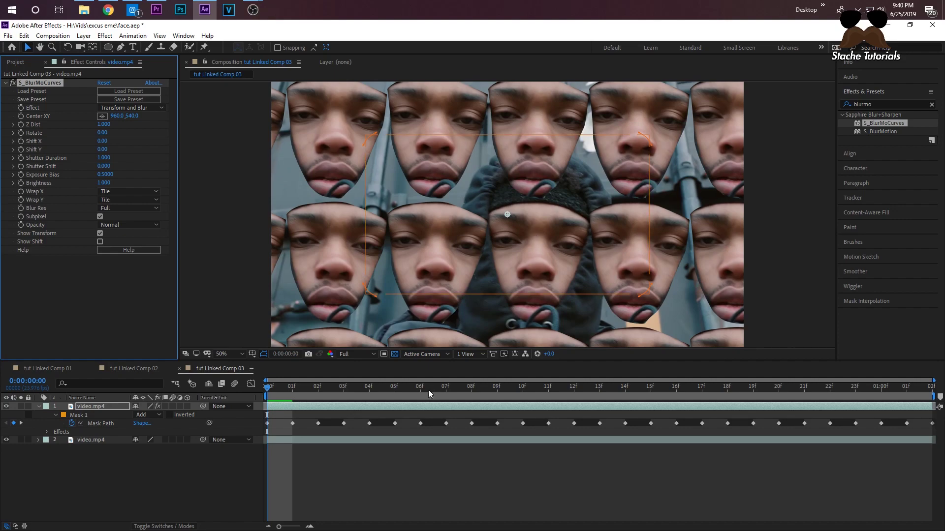
key(space)
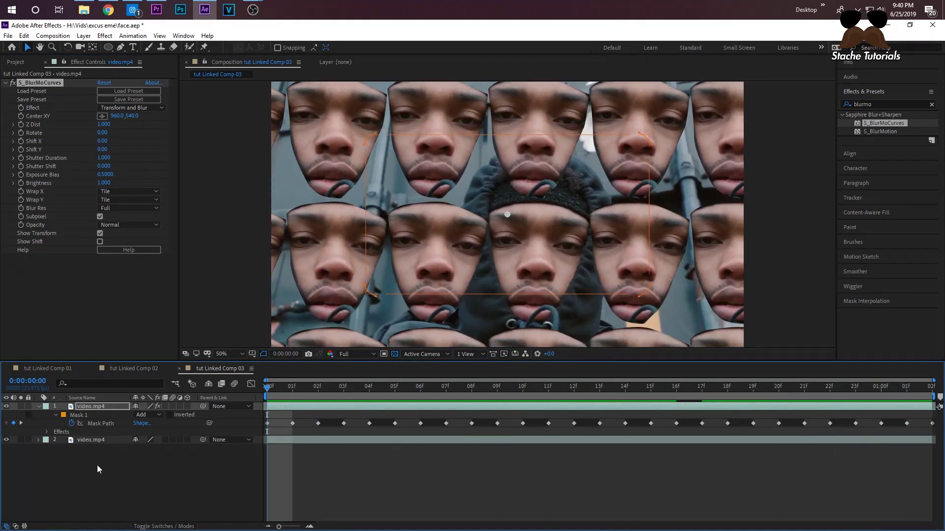
Step: Duplicate the masked layer with its effect and invert Mask 1 on the copy
click(99, 457)
click(101, 406)
click(175, 472)
click(97, 406)
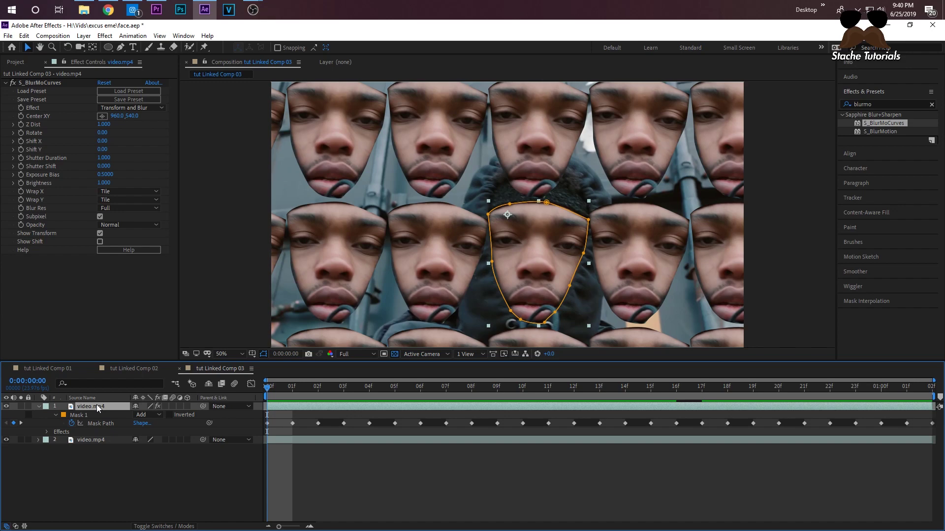
key(ctrl+d)
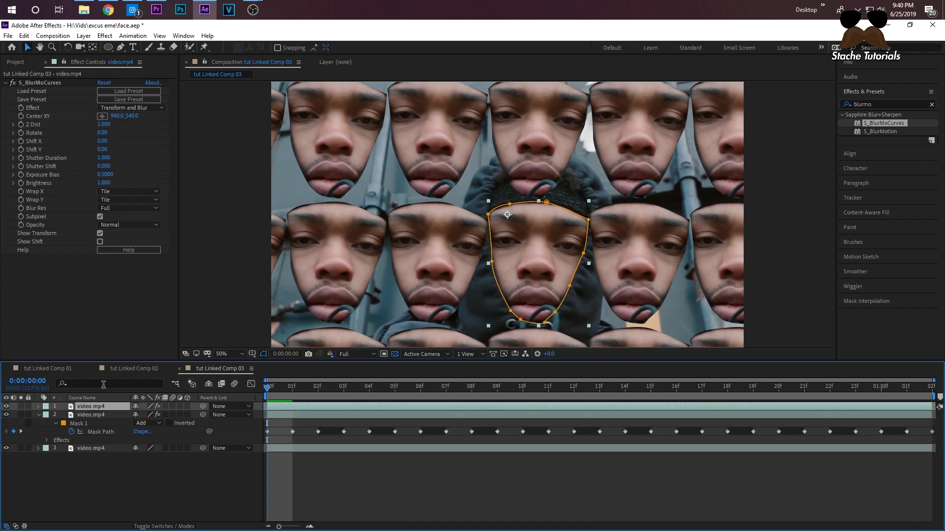
key(m)
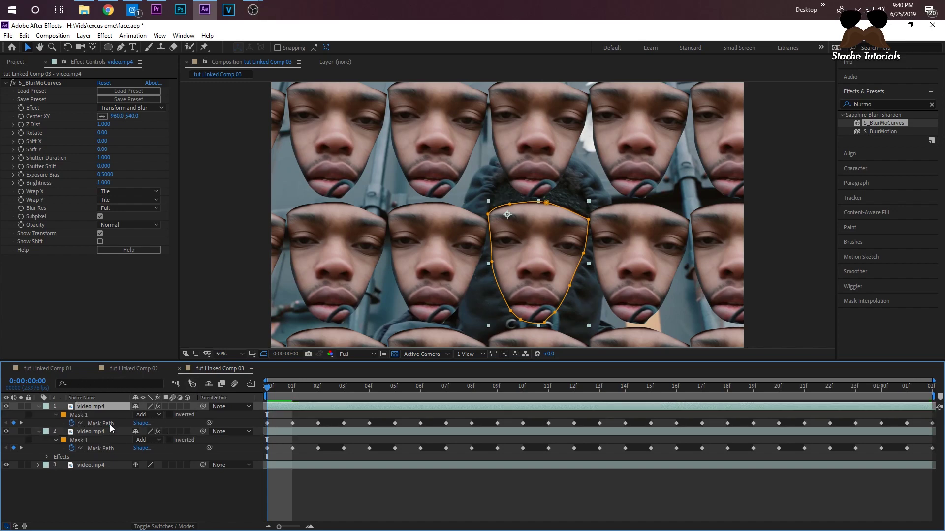
click(118, 414)
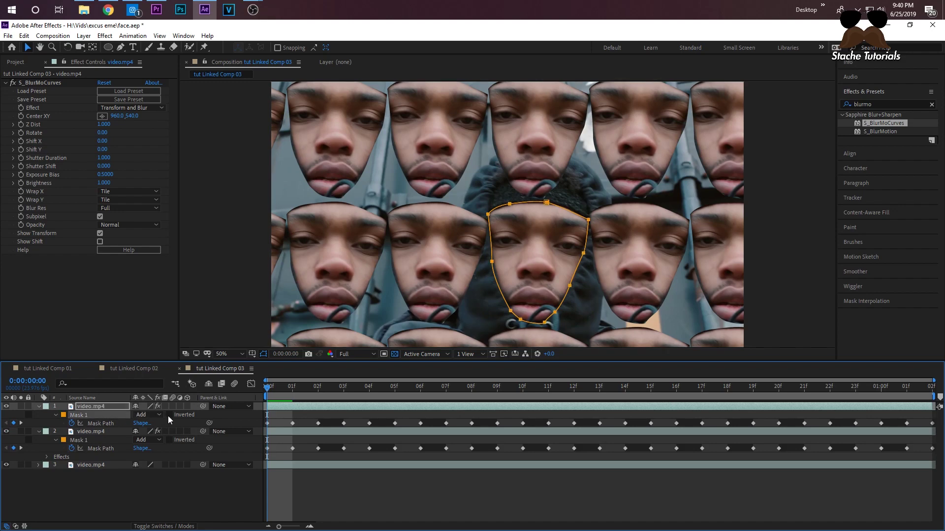
click(170, 415)
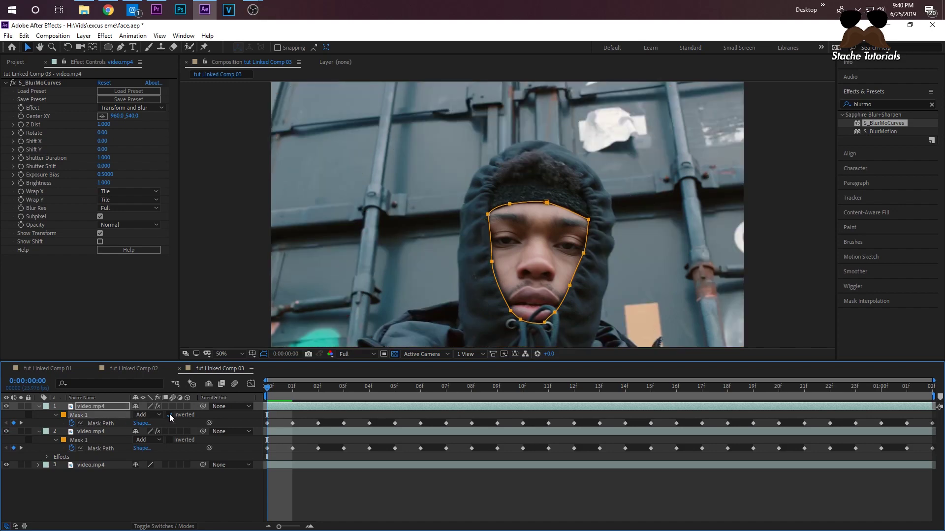
Step: Preview the composition with the inverted mask copy and select the middle video.mp4 layer
key(space)
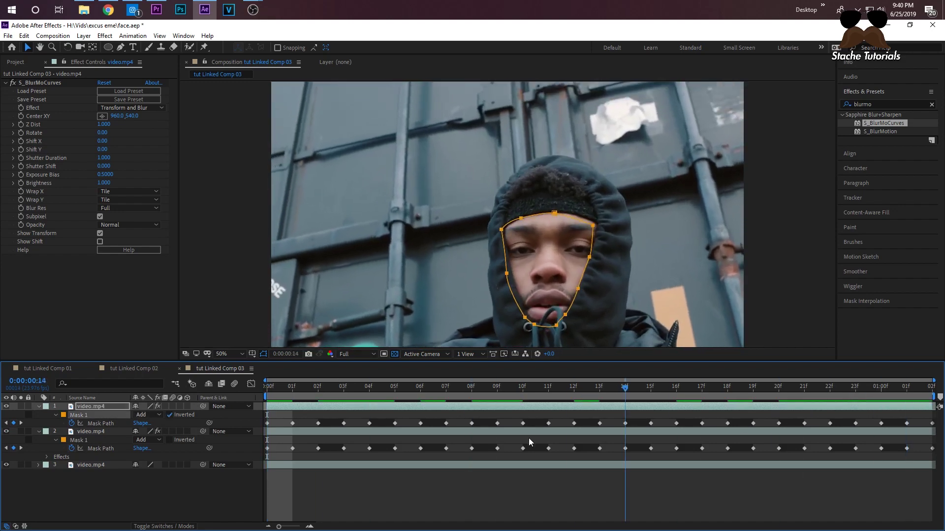
key(space)
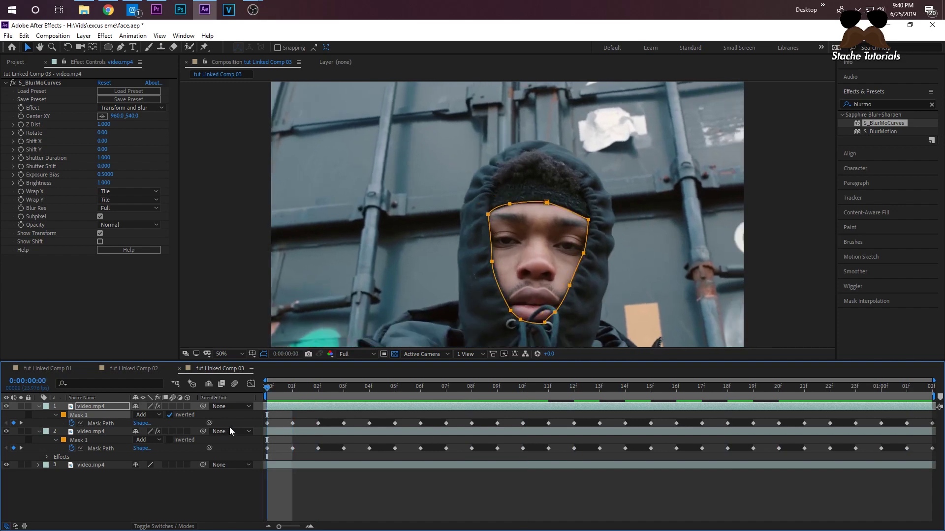
click(285, 431)
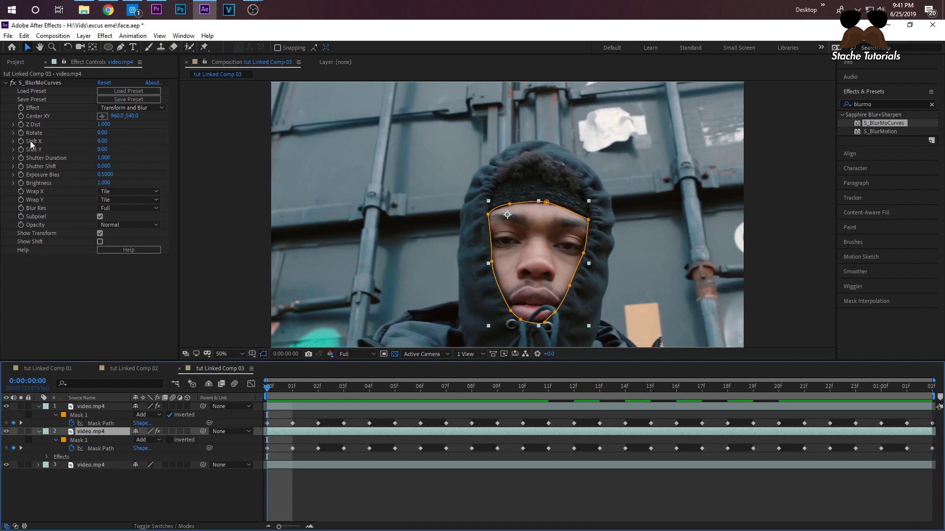
Step: Try out Shift Y and Shift X values of S_BlurMoCurves on the middle layer and return both to 0
drag(102, 149, 193, 176)
click(104, 150)
text(0)
key(shift+Tab)
text(1280)
key(Return)
mouse_move(179, 150)
mouse_down()
mouse_move(198, 150)
mouse_move(173, 153)
mouse_up()
click(104, 141)
text(0)
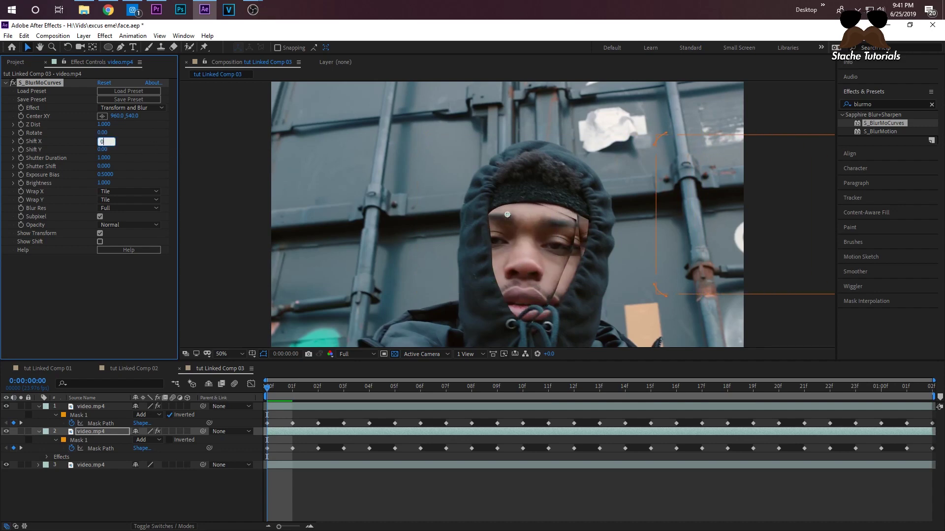
key(Return)
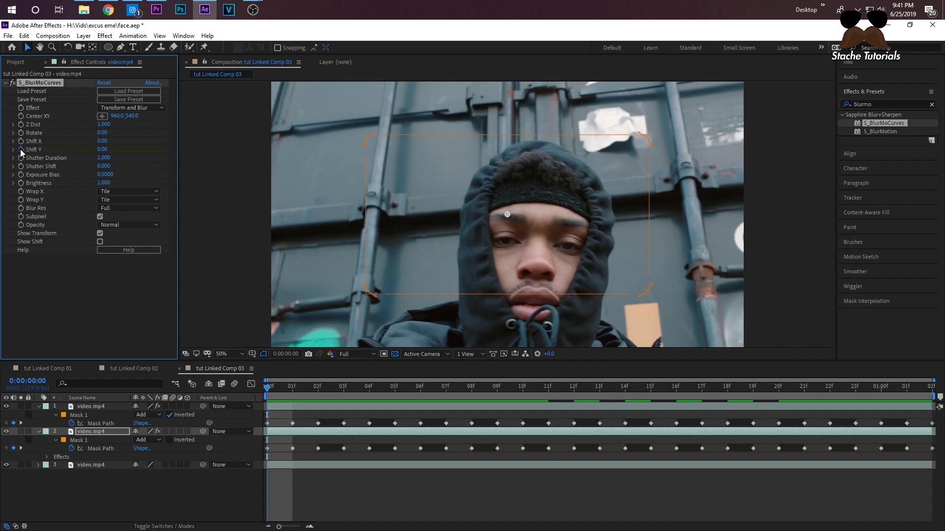
Step: Keyframe Shift Y at 0 on the first frame and at 1700 on 0:00:01:01, and preview the animation
drag(290, 389, 915, 396)
drag(102, 149, 199, 160)
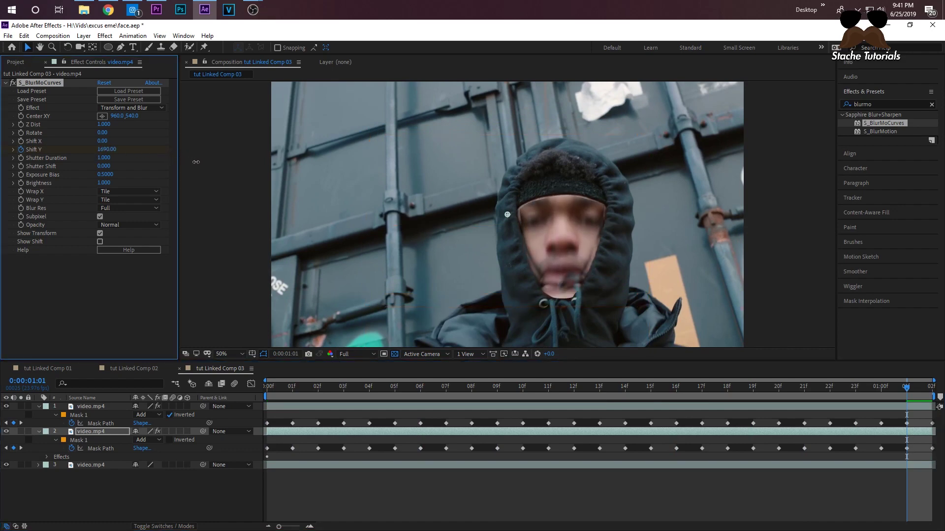
drag(196, 162, 196, 162)
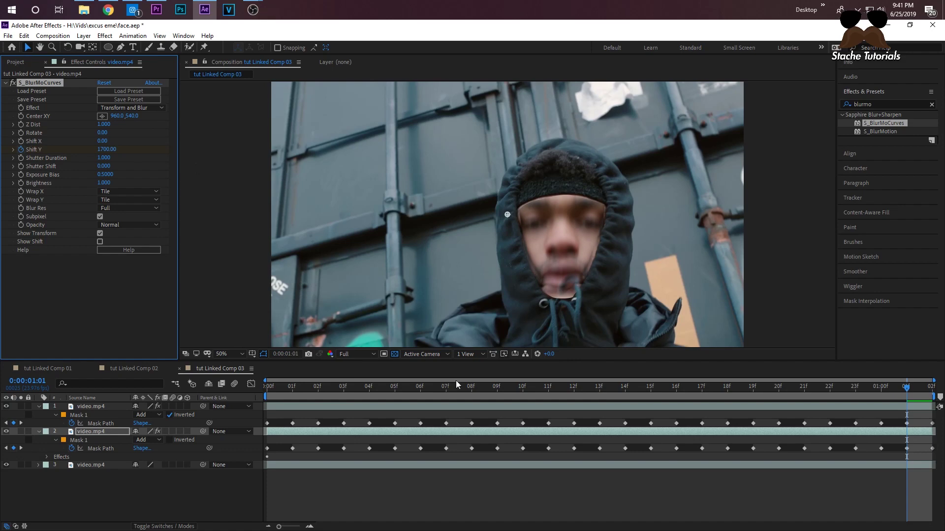
click(268, 392)
key(space)
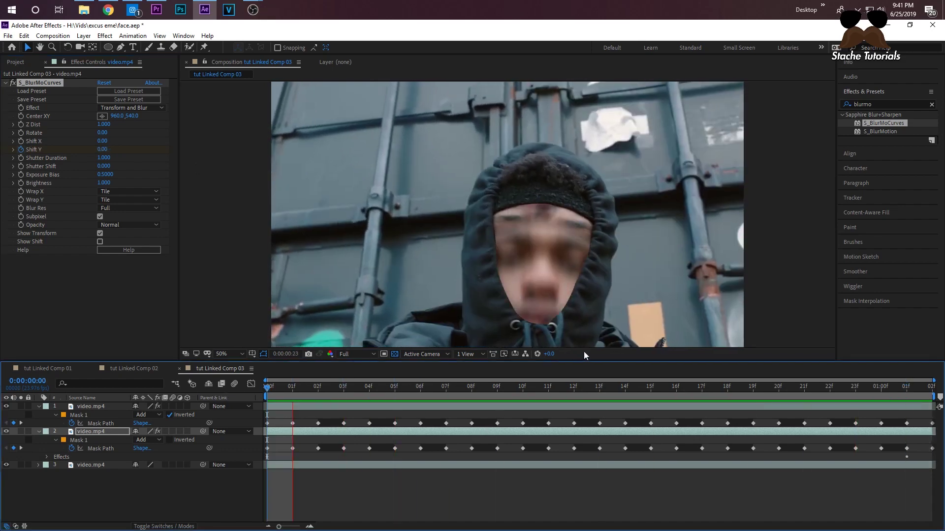
key(space)
Step: Try negative Shift Y values for the keyframe at 0:00:01:01 and preview the reversed face movement from the first frame
click(523, 386)
drag(550, 385, 905, 389)
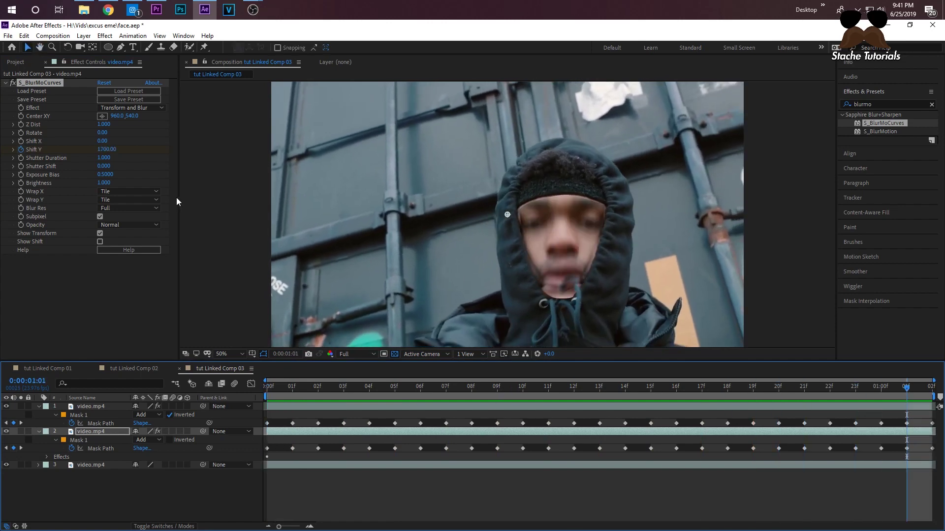
drag(107, 150, 2, 178)
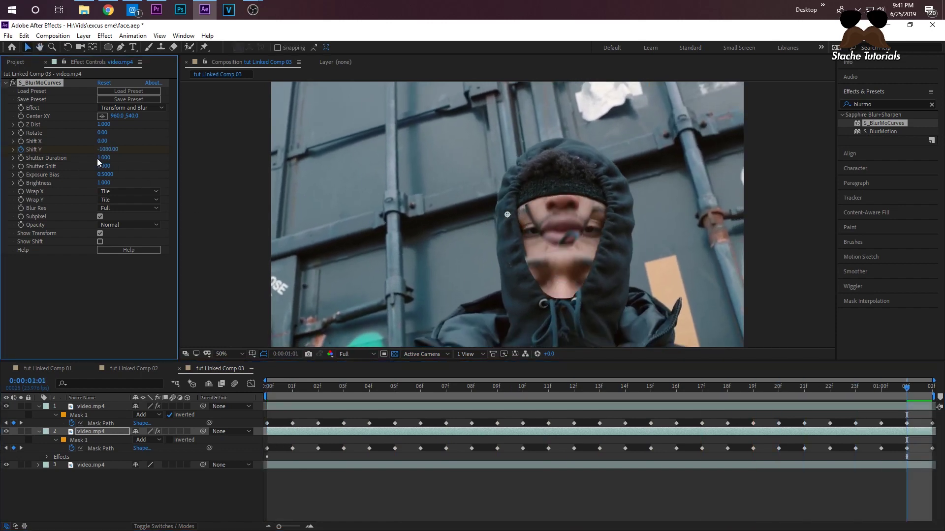
drag(116, 151, 23, 166)
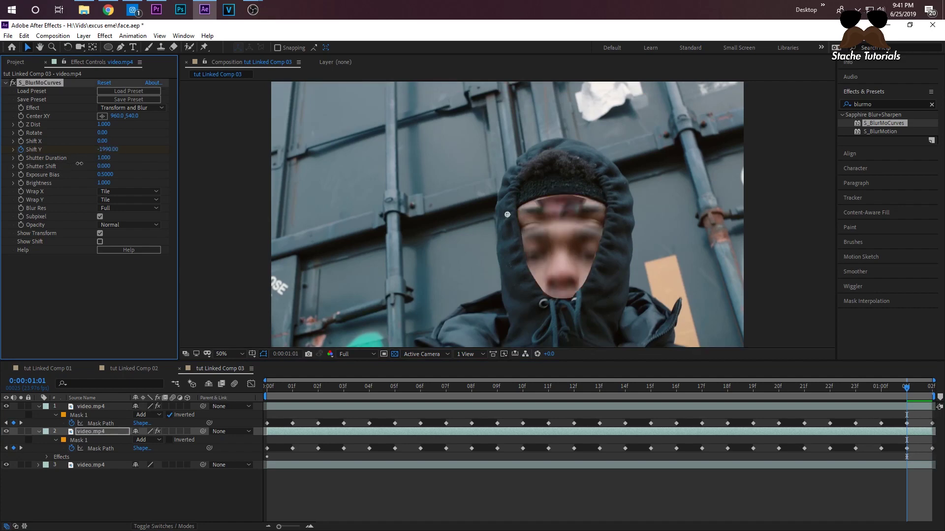
drag(108, 162, 196, 259)
drag(320, 394, 292, 394)
key(space)
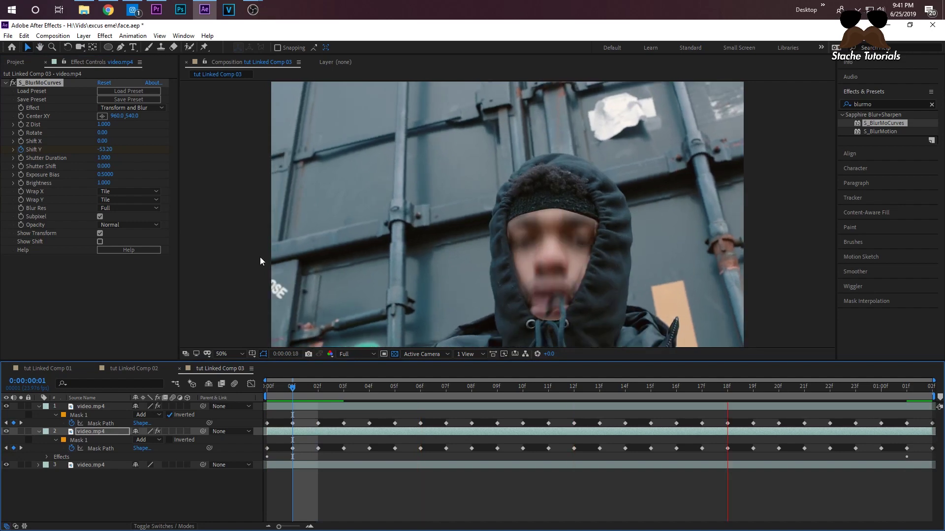
click(267, 388)
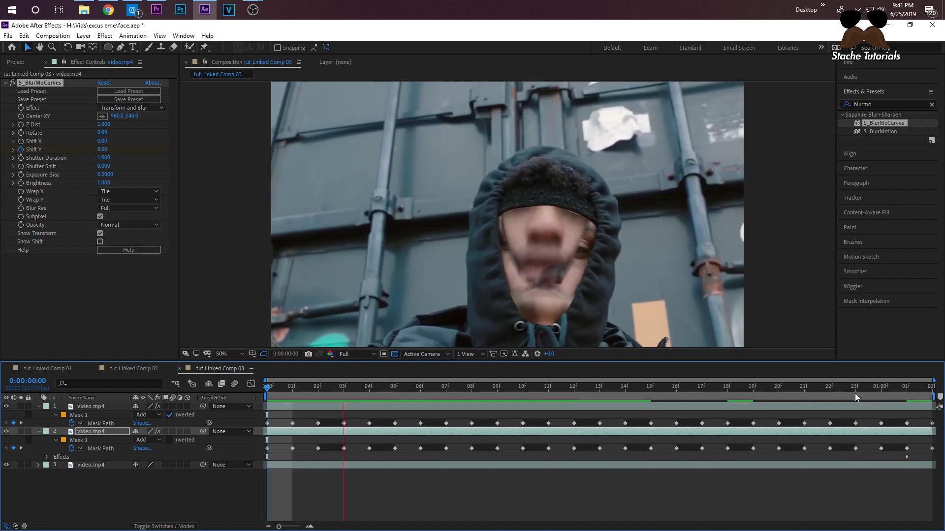
key(space)
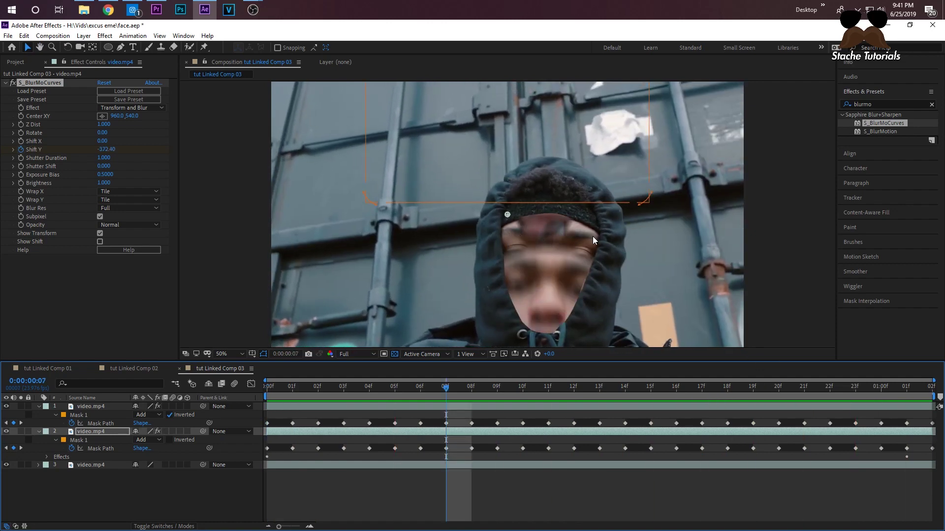
Step: Set the S_BlurMoCurves Shutter Duration to 1.500 and Shutter Shift to 4.280, and preview the blur
drag(582, 381, 634, 403)
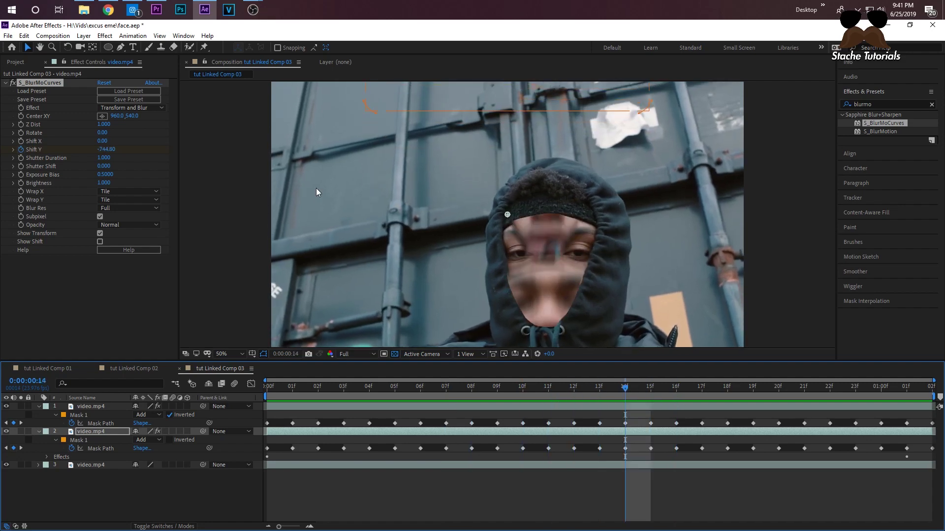
drag(105, 158, 610, 228)
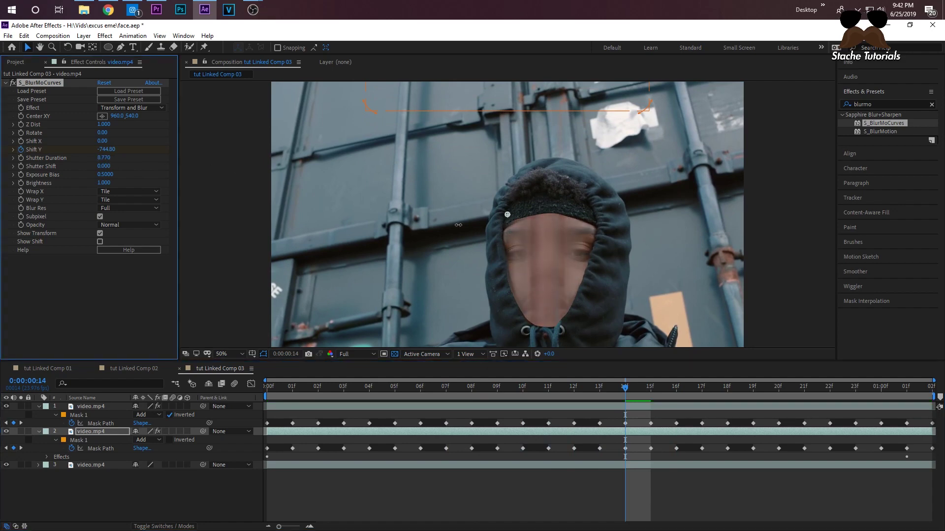
drag(480, 226, 482, 224)
click(433, 392)
key(space)
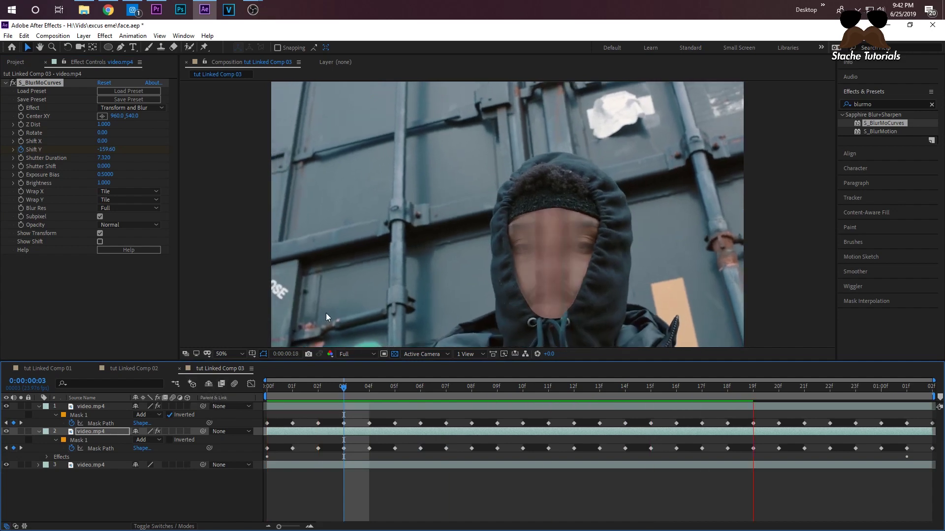
key(space)
drag(99, 158, 54, 211)
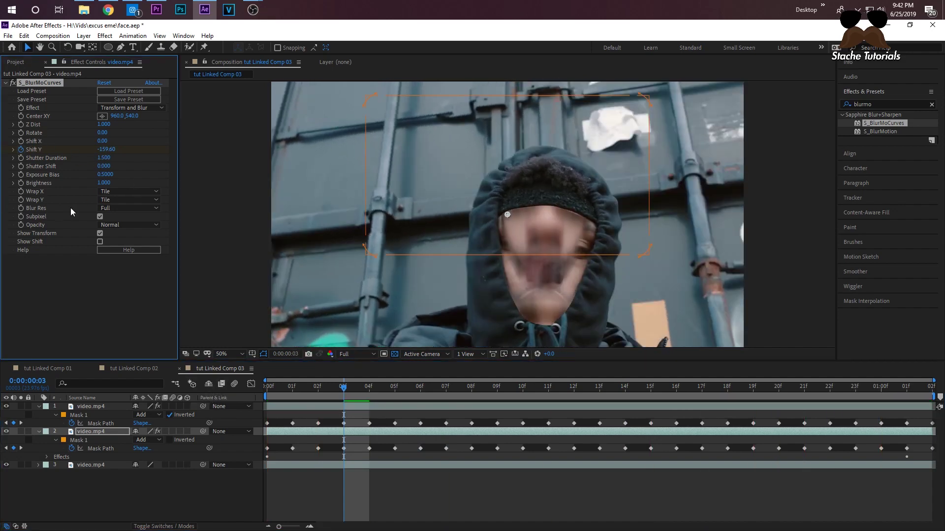
drag(103, 170, 332, 189)
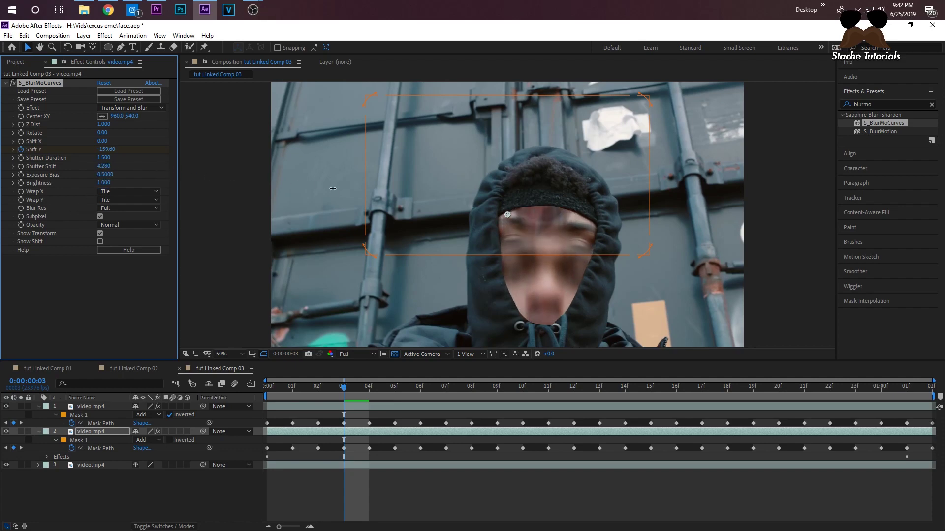
key(space)
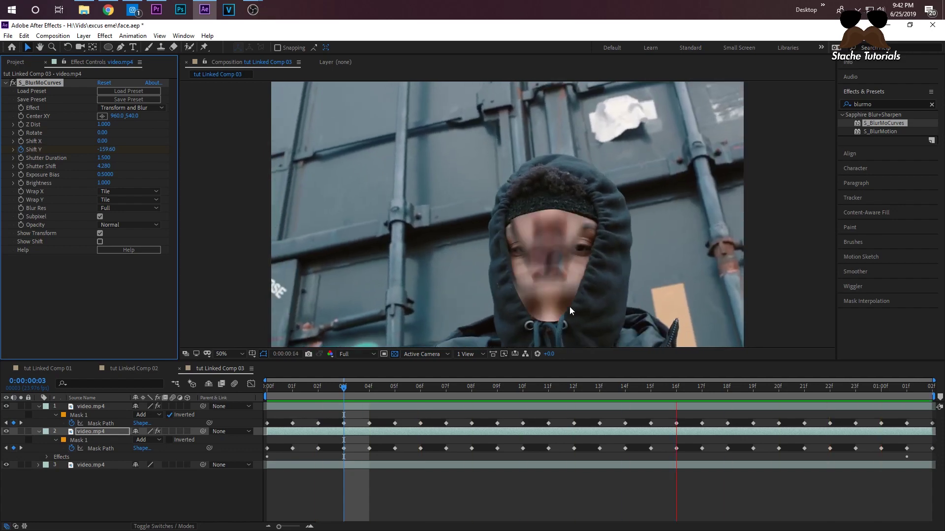
Step: Set the Shift Y keyframe at 0:00:01:01 to -1280 and preview the whole frame at 25% zoom
drag(856, 389, 908, 401)
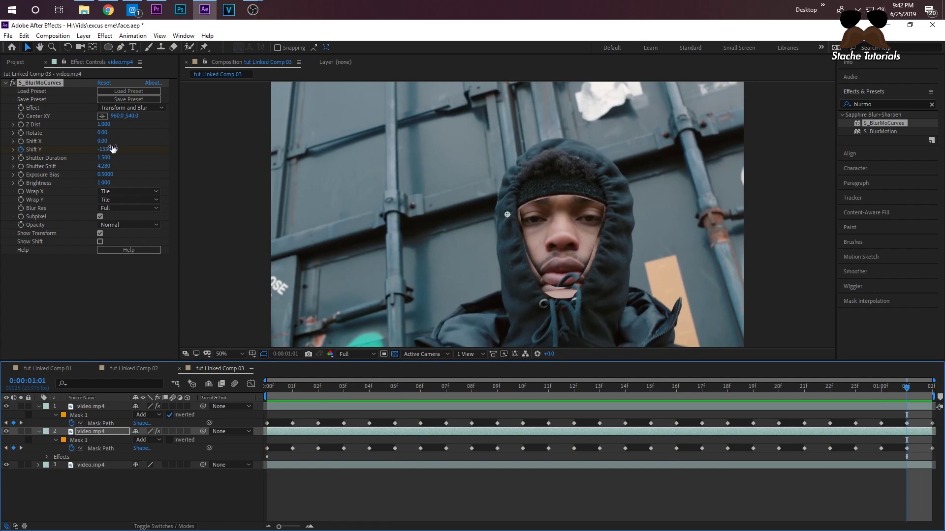
drag(110, 150, 118, 153)
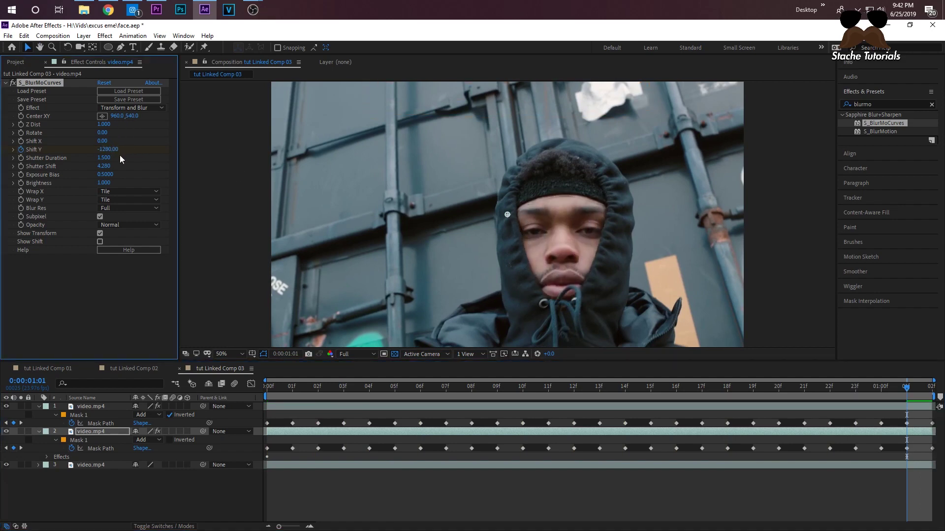
key(space)
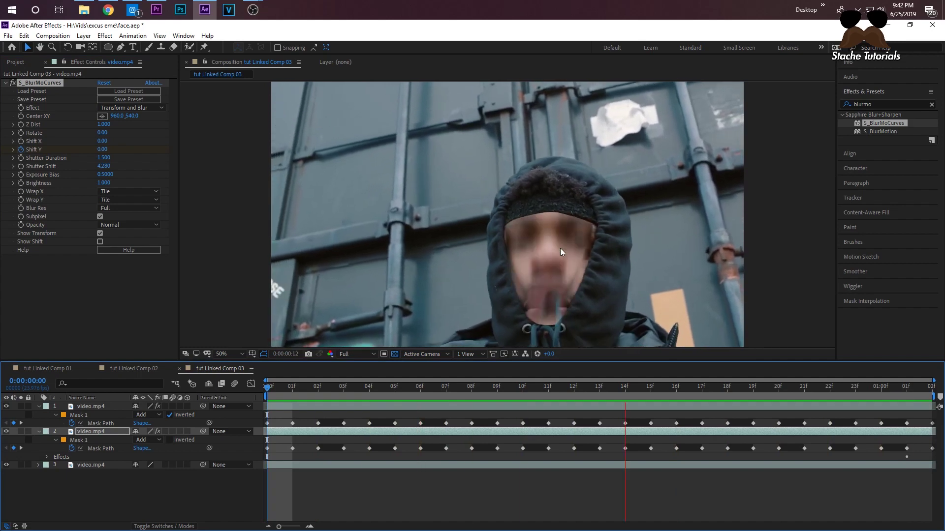
key(comma)
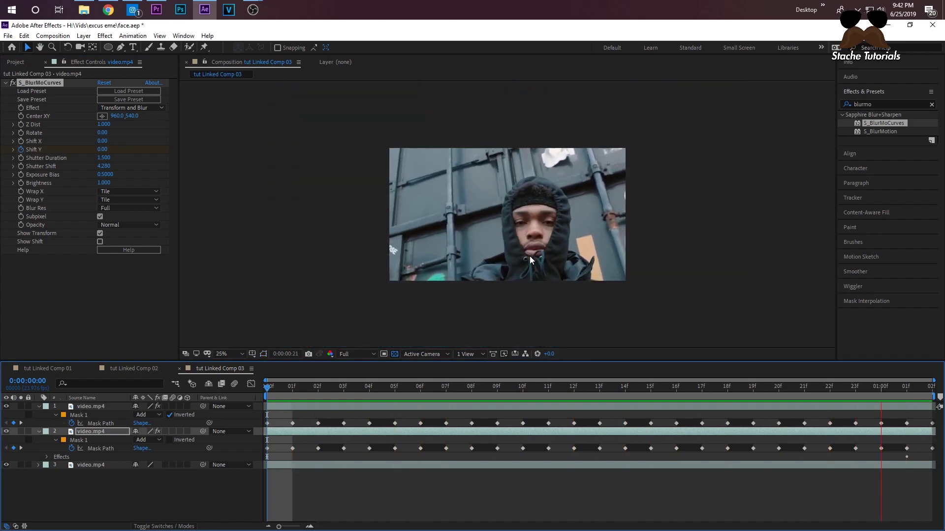
Step: Set Shift Y of S_BlurMoCurves to -2000
click(109, 149)
text(-2000)
key(Return)
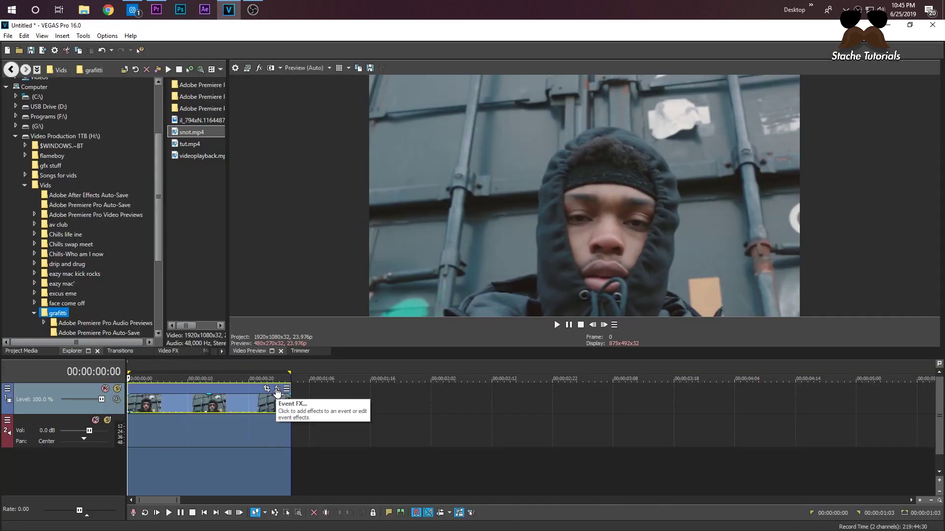
key(space)
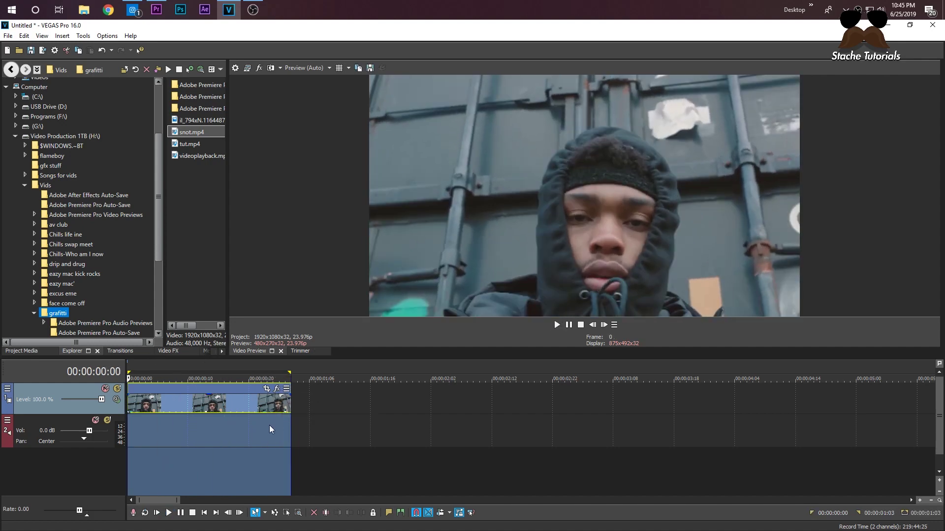
click(220, 406)
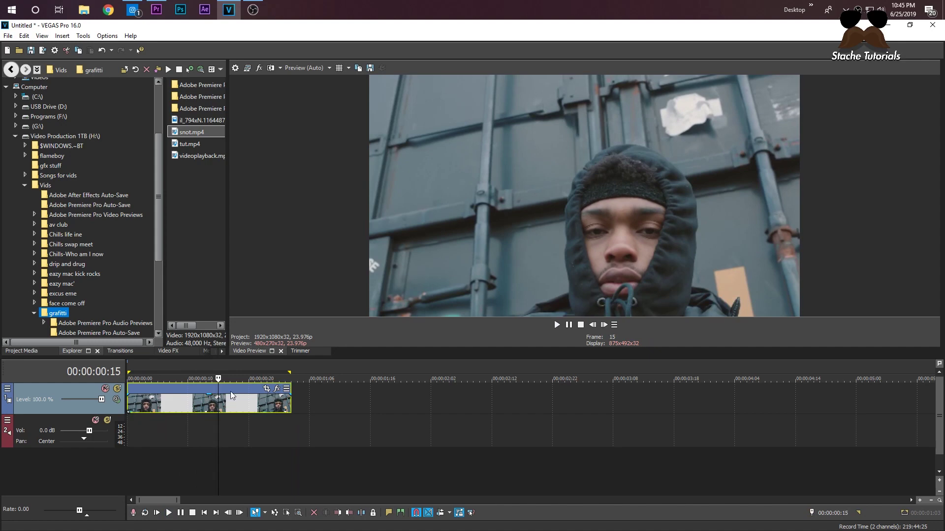
click(295, 397)
right_click(295, 397)
right_click(294, 429)
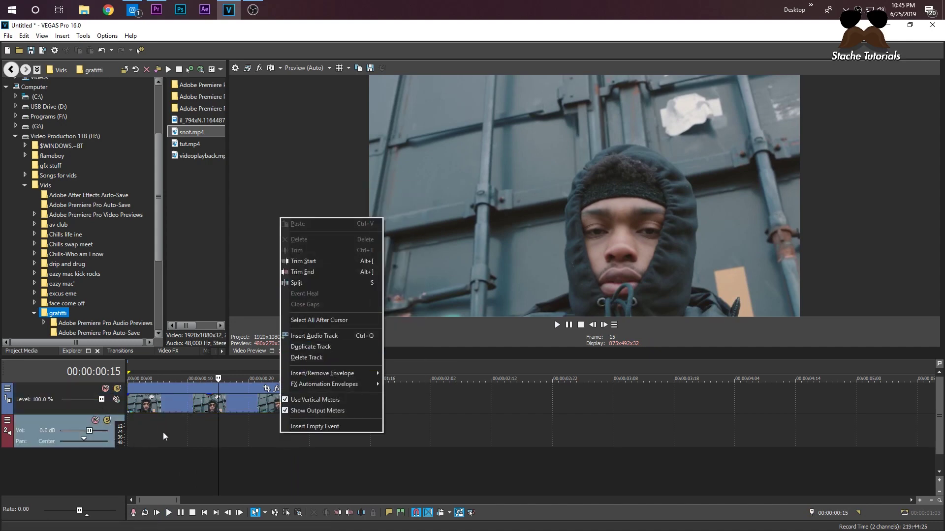
click(400, 399)
right_click(337, 398)
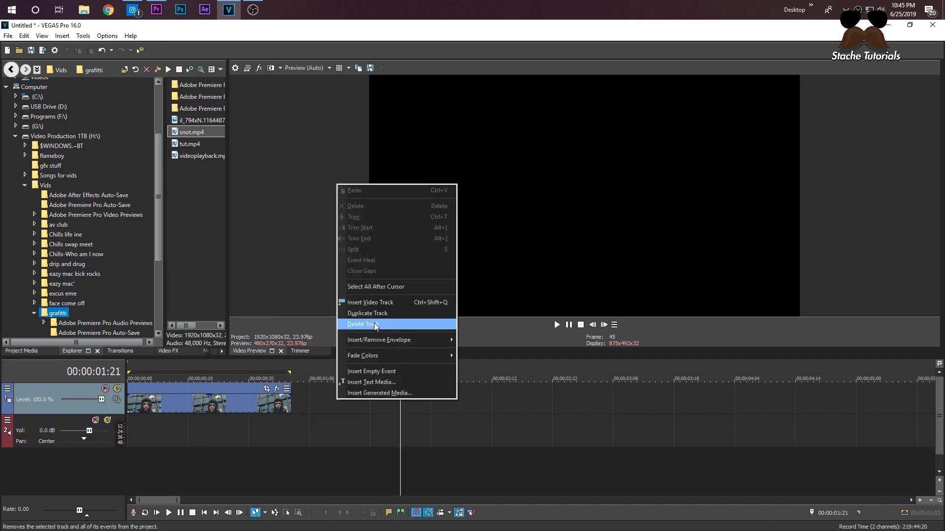
Step: Insert a new video track above the snot clip and copy the clip onto it at the same start time
click(218, 402)
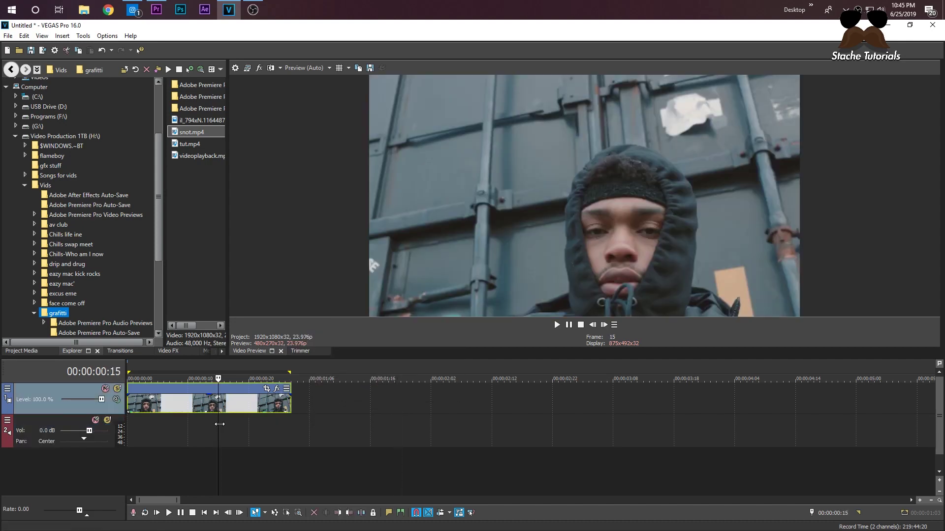
right_click(314, 406)
click(353, 307)
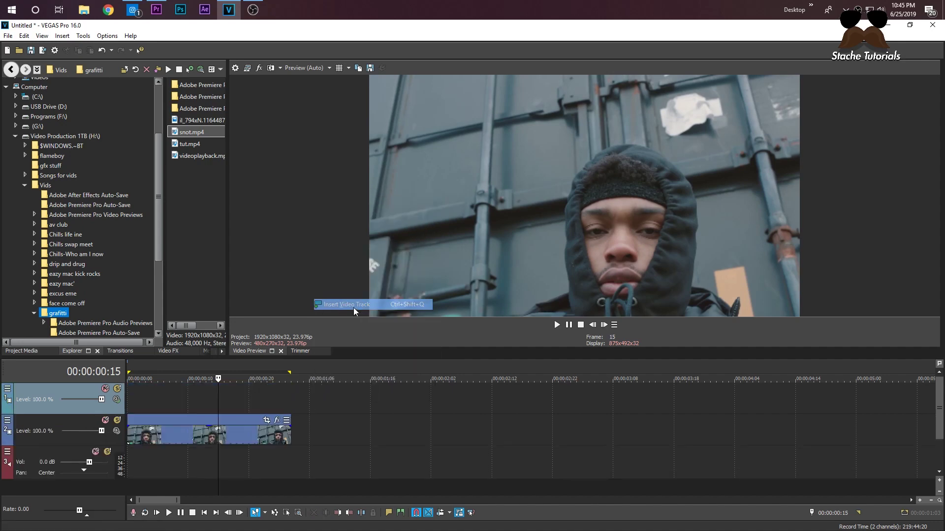
click(164, 429)
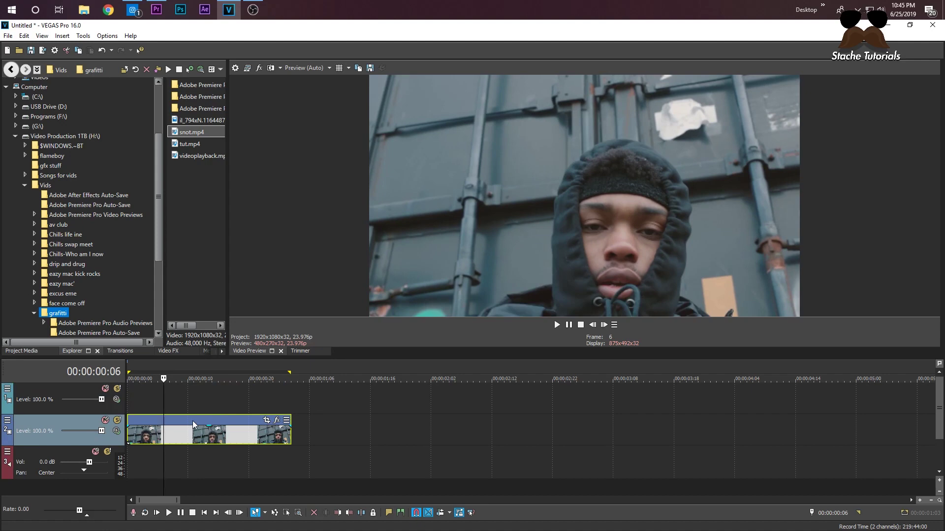
drag(183, 426, 179, 397)
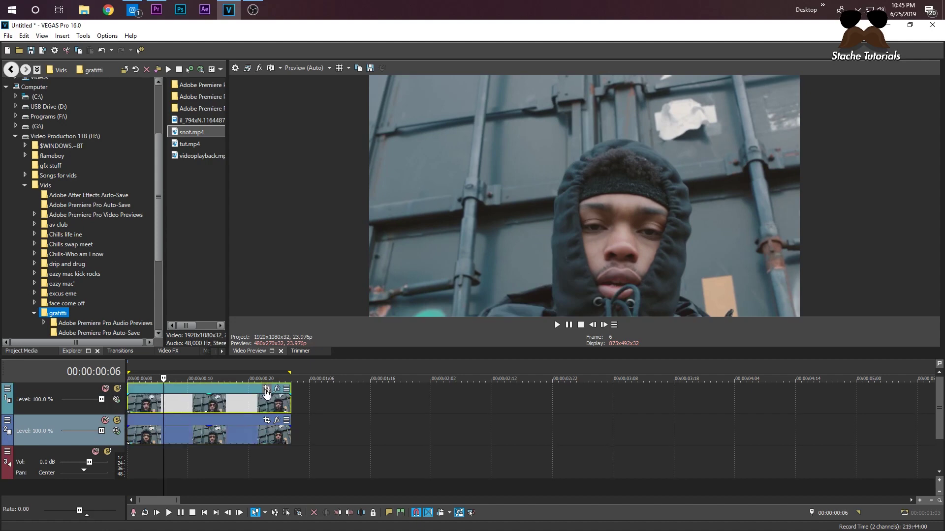
Step: Enable the mask in the upper snot clip's Pan/Crop and draw a closed path around the face at 00:00:00:00
click(266, 389)
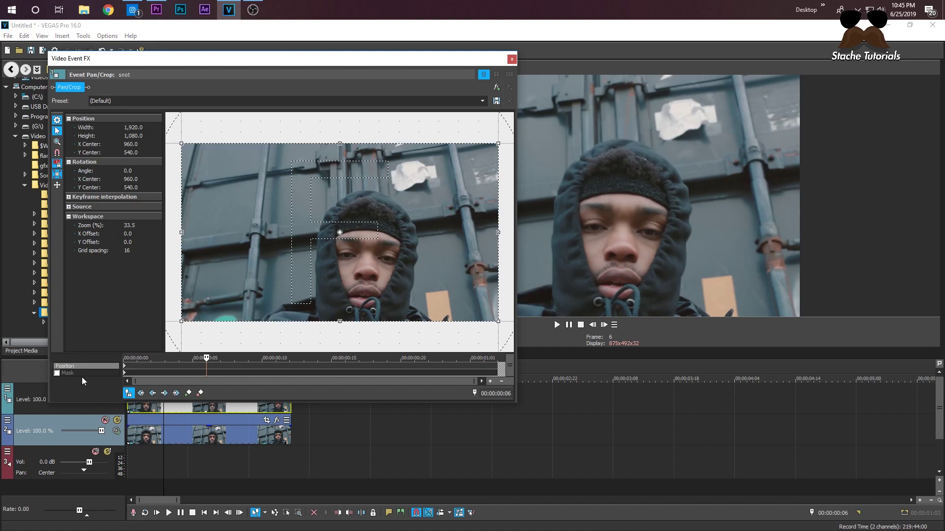
click(57, 373)
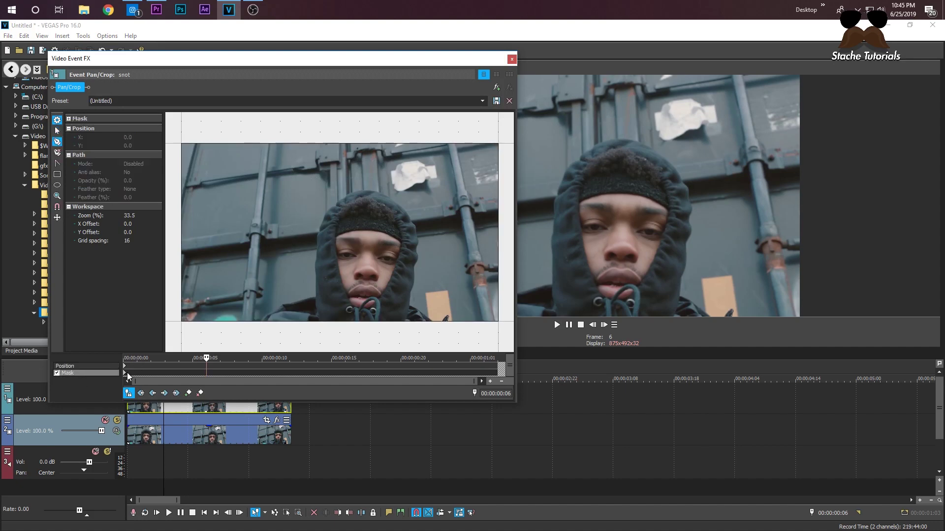
click(124, 376)
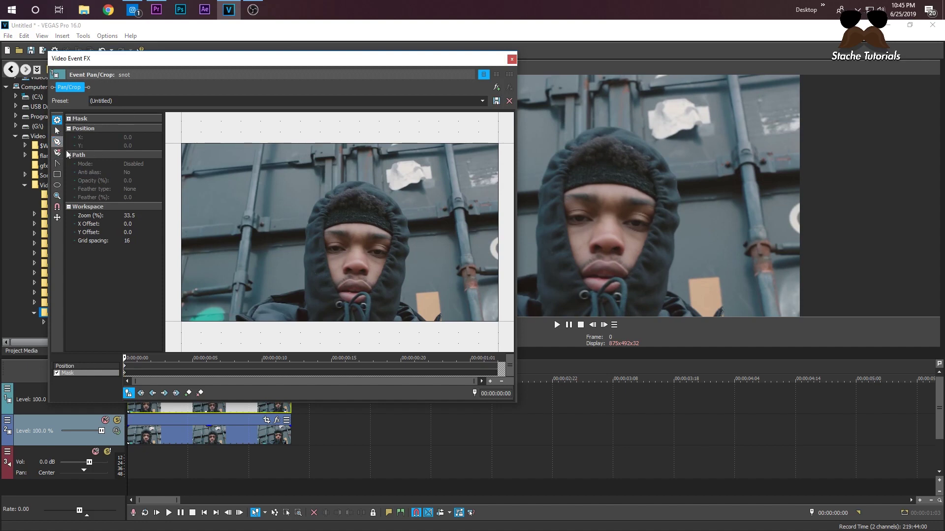
click(340, 300)
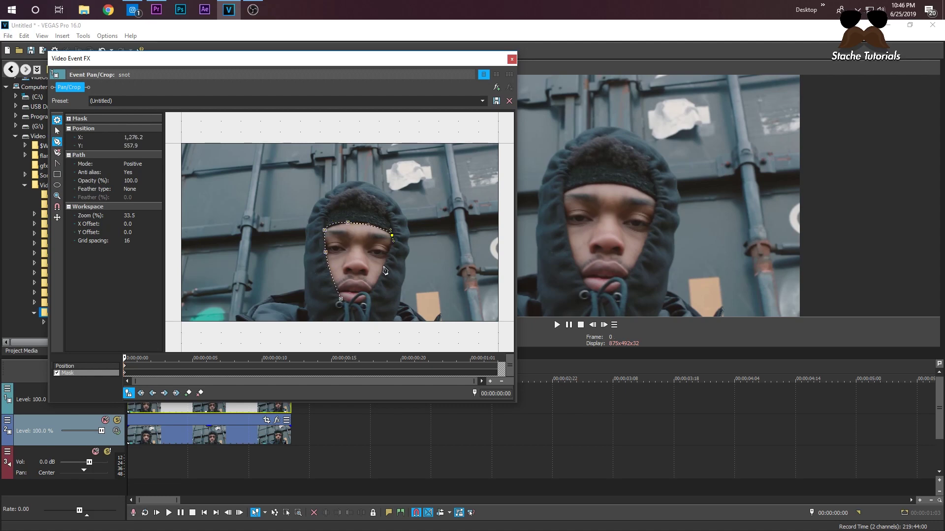
right_click(381, 278)
click(371, 291)
click(341, 299)
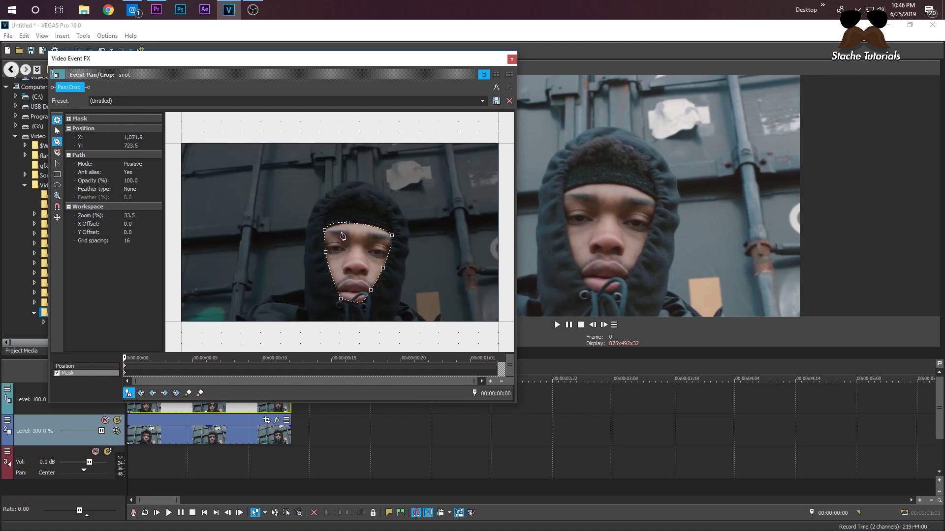
click(326, 238)
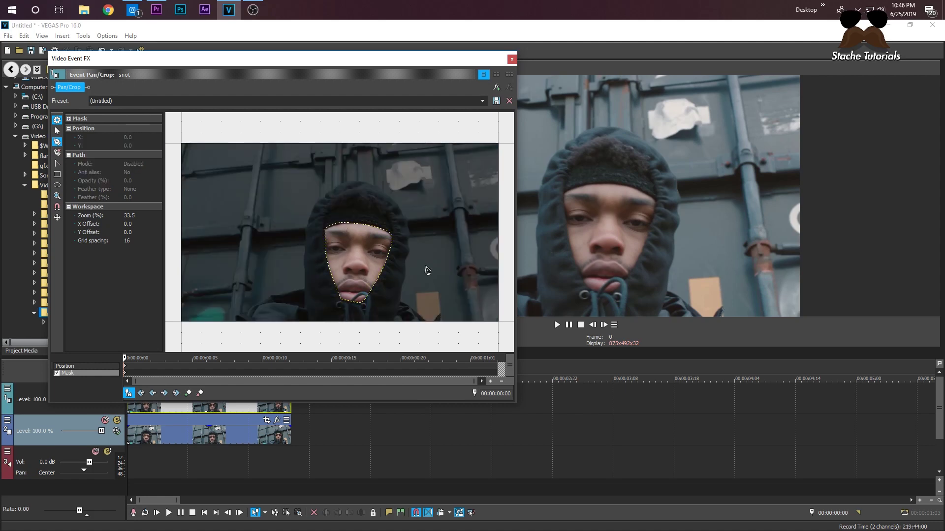
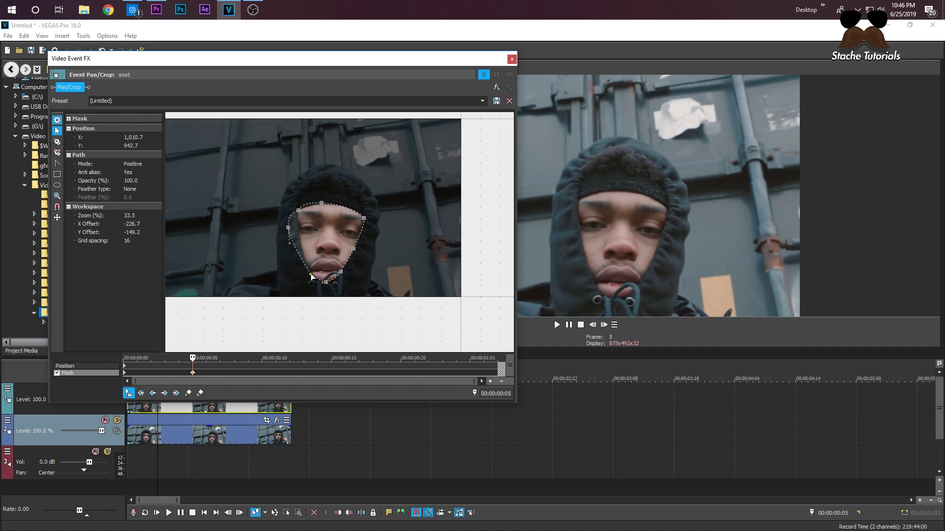
Step: Refit the mask points to the face outline at 00:00:00:05 and 00:00:00:13
drag(290, 232, 299, 228)
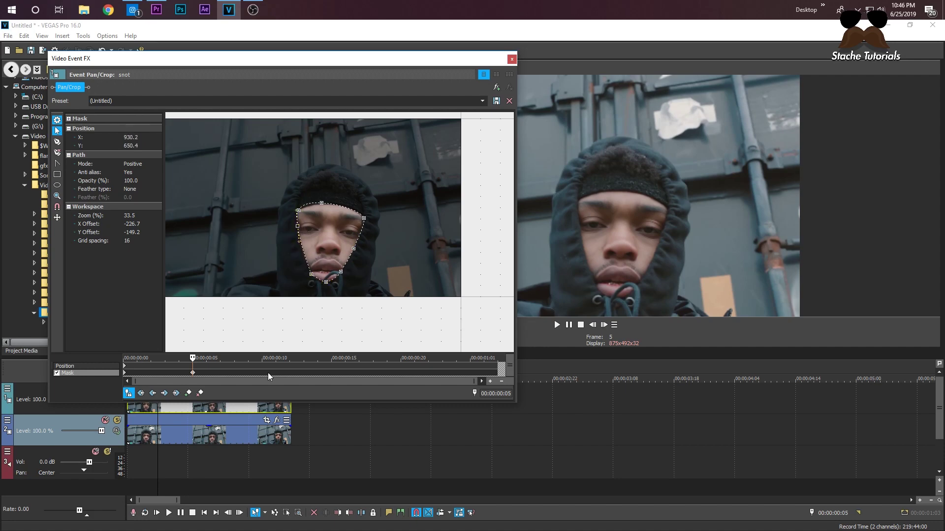
click(299, 375)
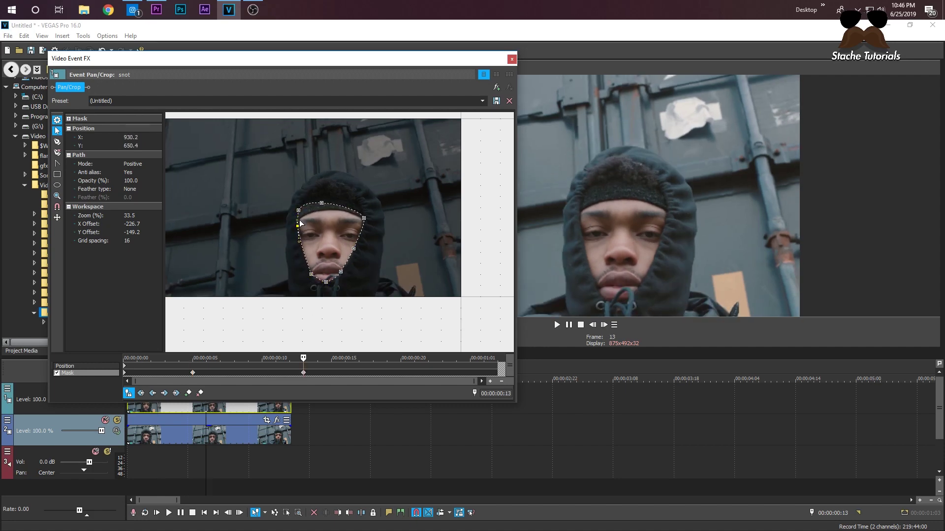
drag(300, 221, 323, 210)
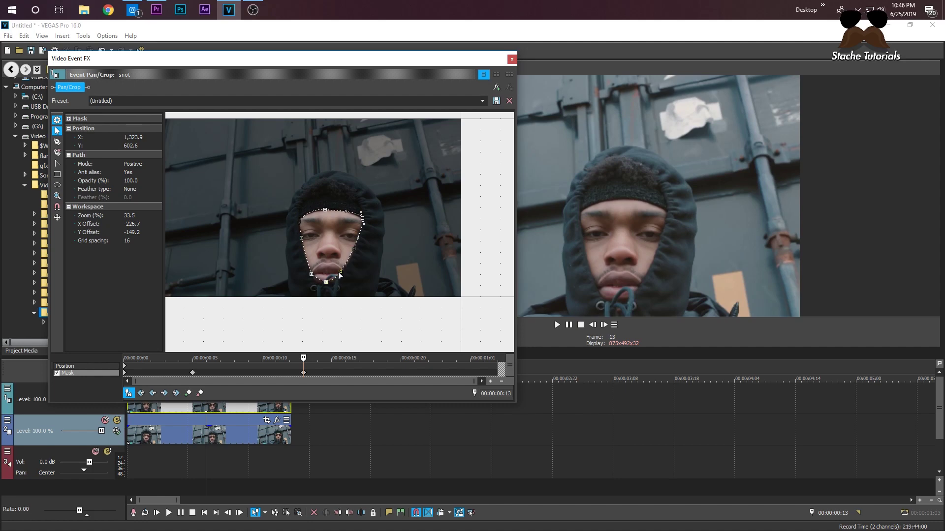
drag(340, 272, 314, 279)
Step: Keyframe the mask to follow the face at 00:00:00:17 and at two further points before the last second mark ends
click(387, 367)
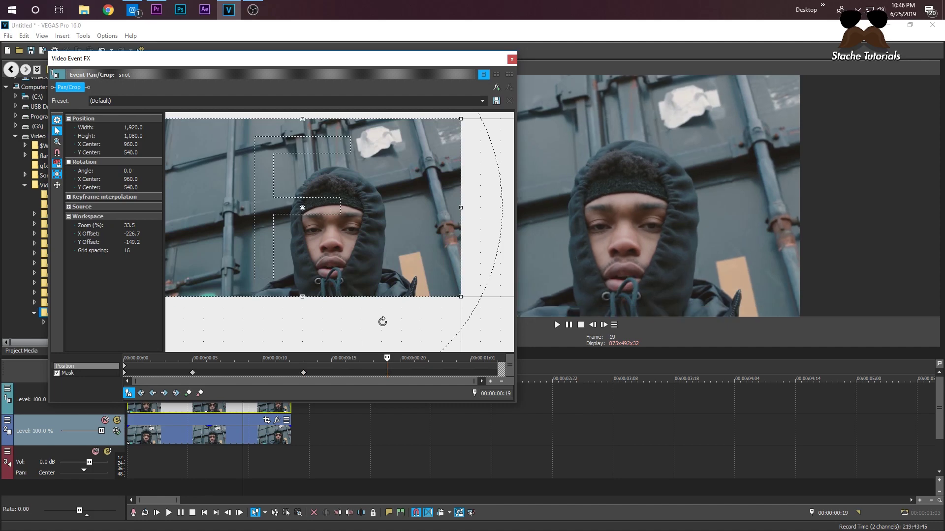
click(364, 374)
drag(313, 279, 328, 281)
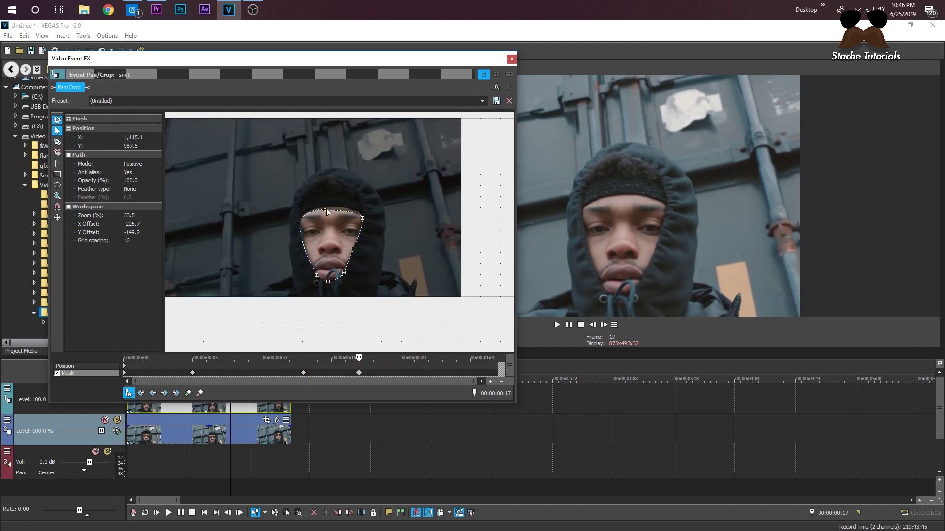
drag(327, 210, 365, 209)
click(431, 372)
drag(328, 281, 322, 269)
drag(302, 238, 334, 199)
click(455, 372)
drag(333, 275, 326, 269)
Step: Adjust the mask points to the forehead, cheeks and chin at 00:00:01:02
key(alt+Right)
key(alt+Right)
drag(309, 236, 310, 201)
drag(333, 199, 368, 203)
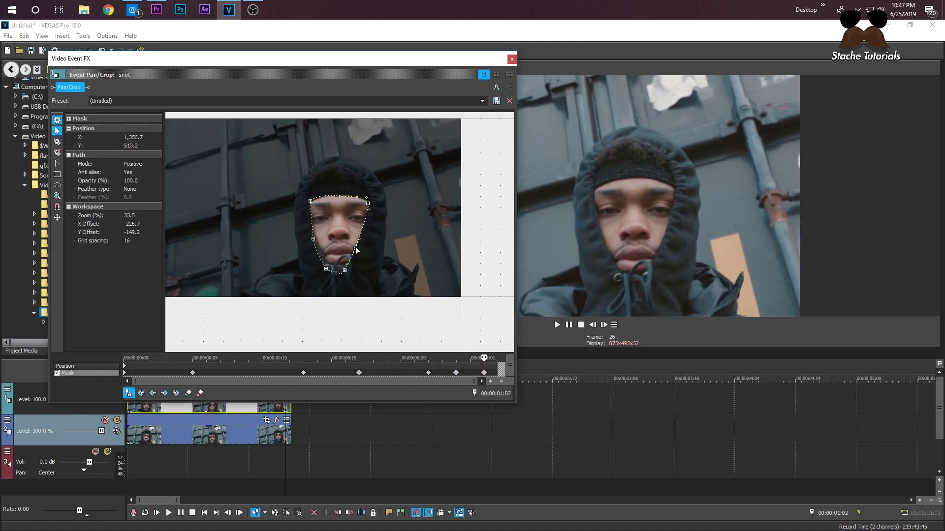
drag(356, 251, 356, 246)
drag(345, 270, 339, 270)
drag(327, 269, 317, 238)
drag(310, 201, 308, 203)
key(alt+Right)
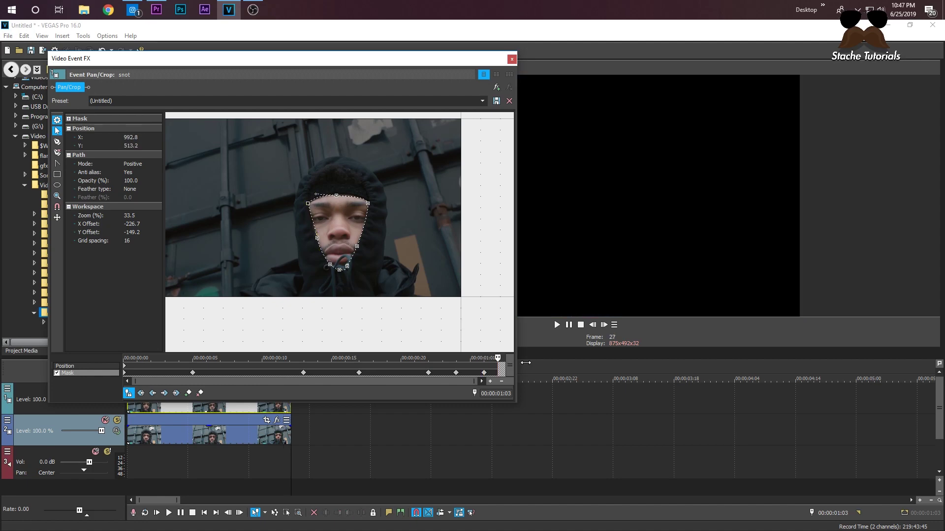
Step: Add a mask keyframe between 00:00:00:05 and 00:00:00:13 and scrub through the clip to check the face tracking
click(387, 363)
click(220, 359)
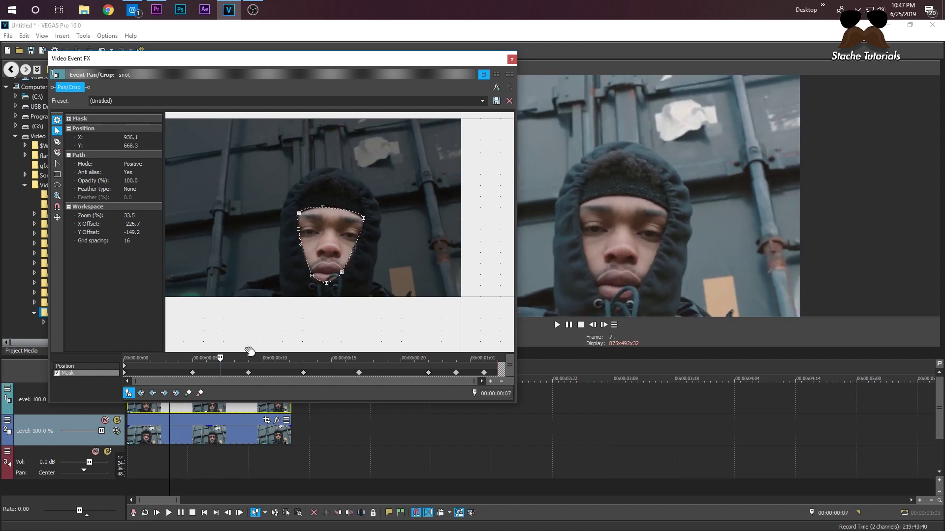
click(157, 376)
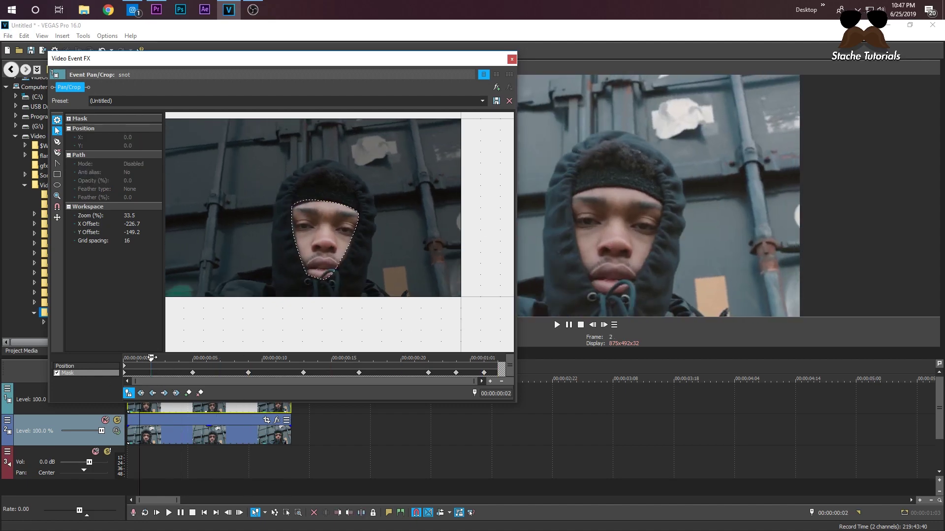
drag(151, 358, 345, 358)
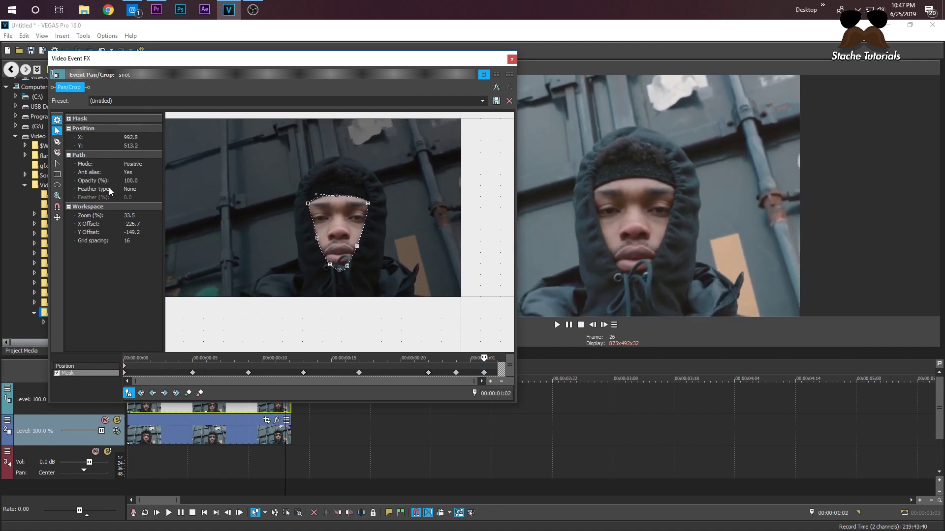
Step: Set the mask's feather type to Both and its feather to 4.0%, and preview the masked clip
click(130, 189)
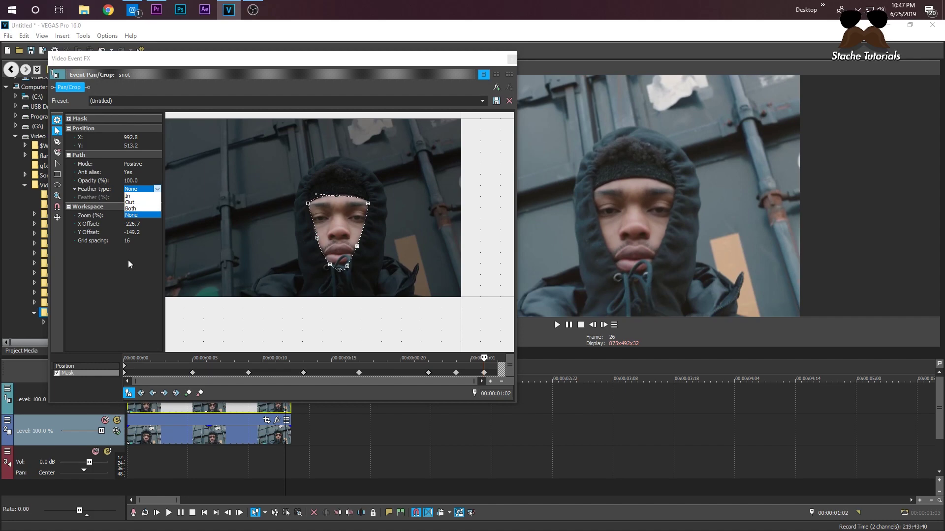
click(132, 209)
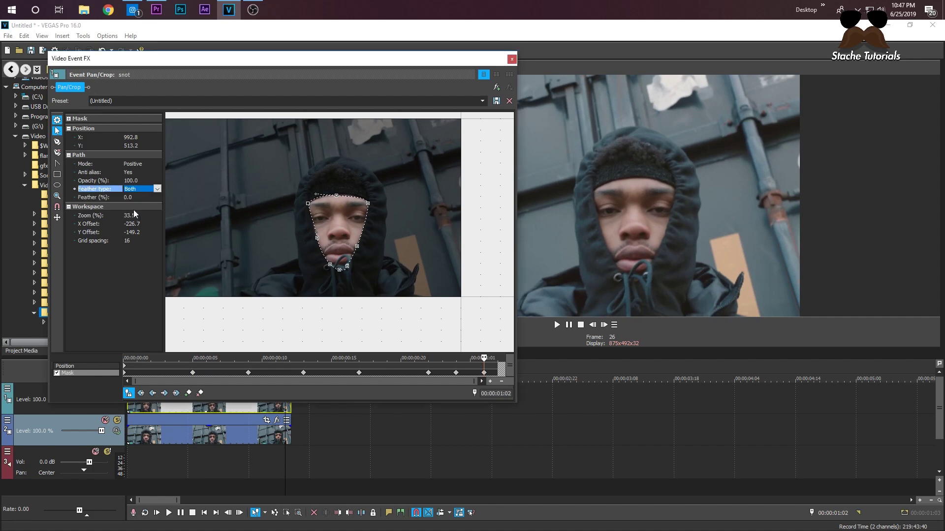
click(133, 197)
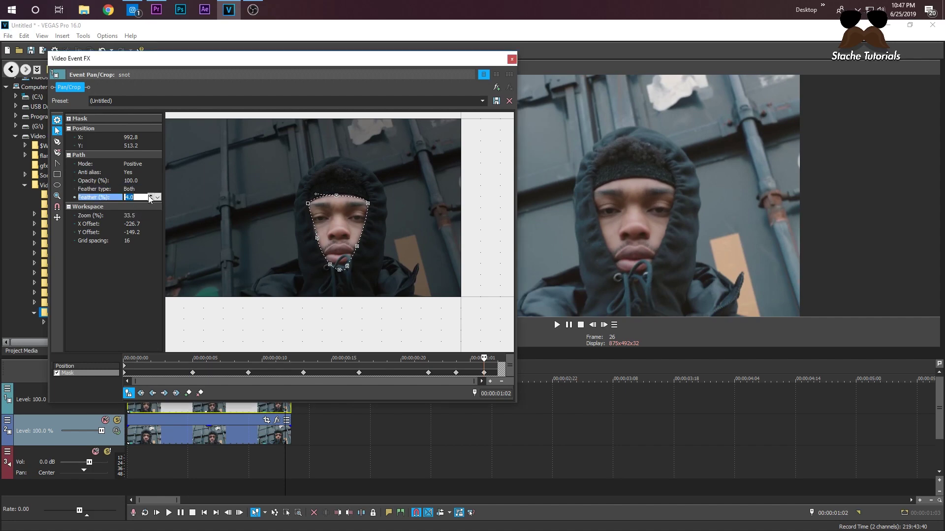
drag(150, 373, 245, 373)
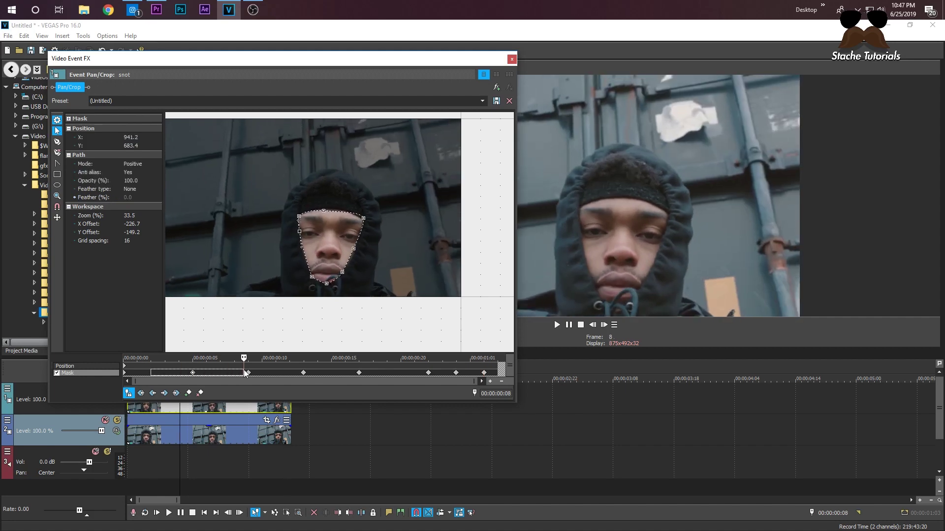
key(space)
key(space)
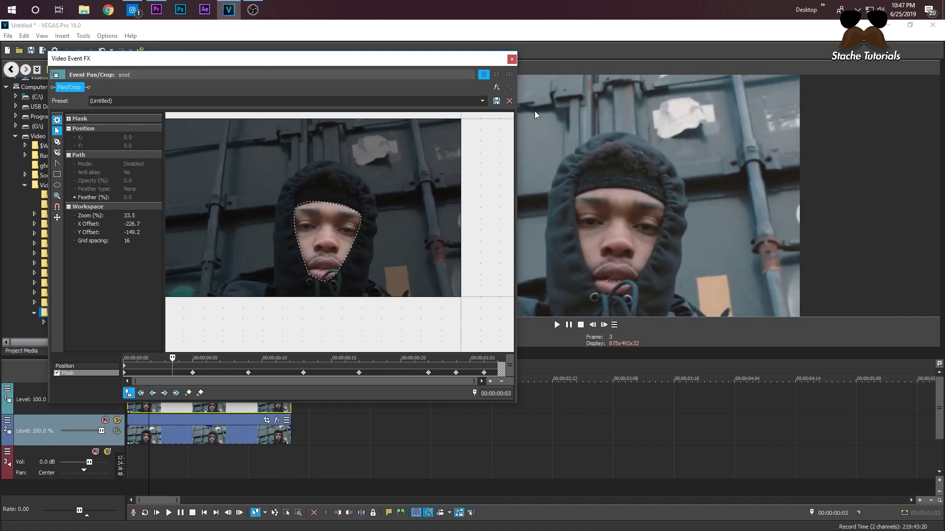
click(512, 59)
Step: Search the video effects for "s_blur" and apply S_BlurMoCurves to the upper snot clip
click(169, 400)
scroll(169, 400, up, 2)
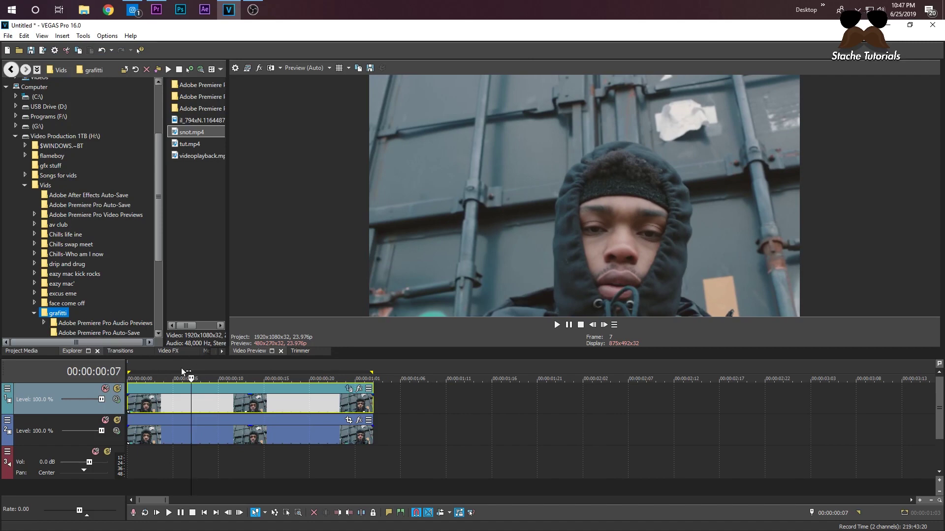
click(170, 353)
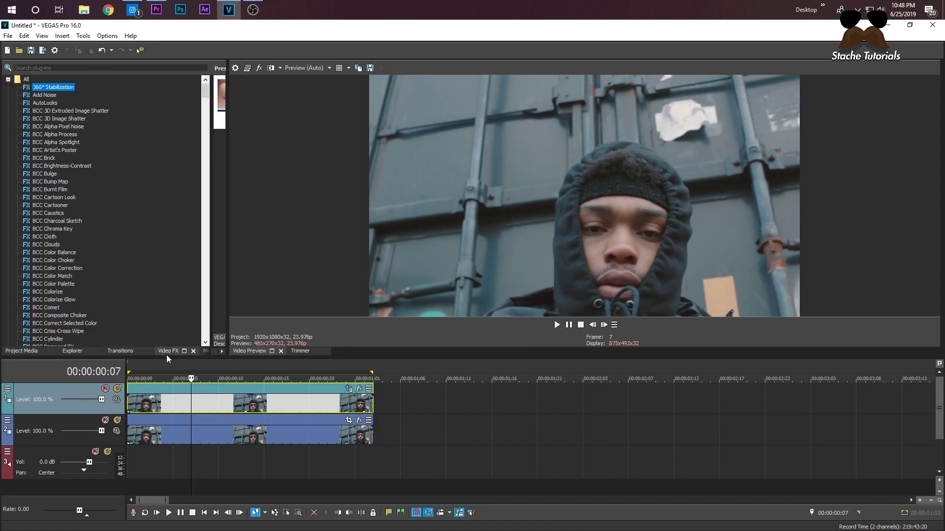
click(43, 67)
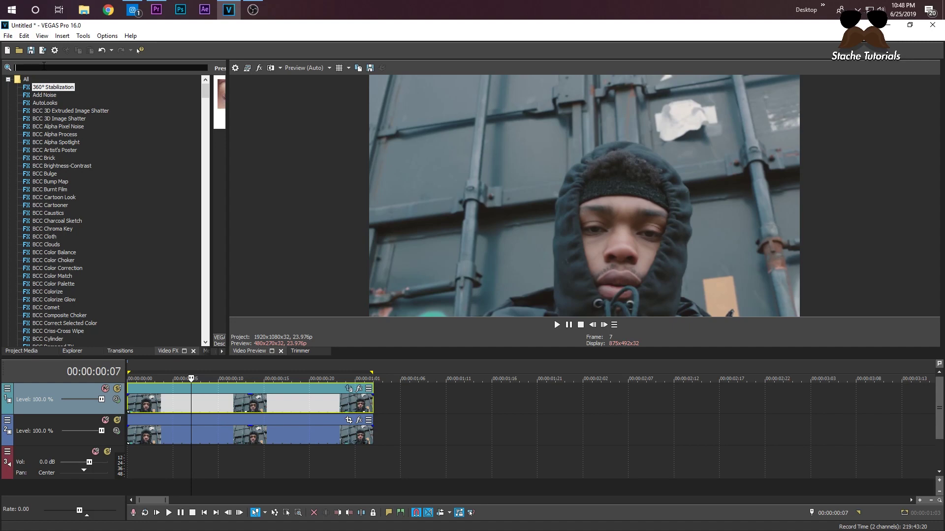
text(s)
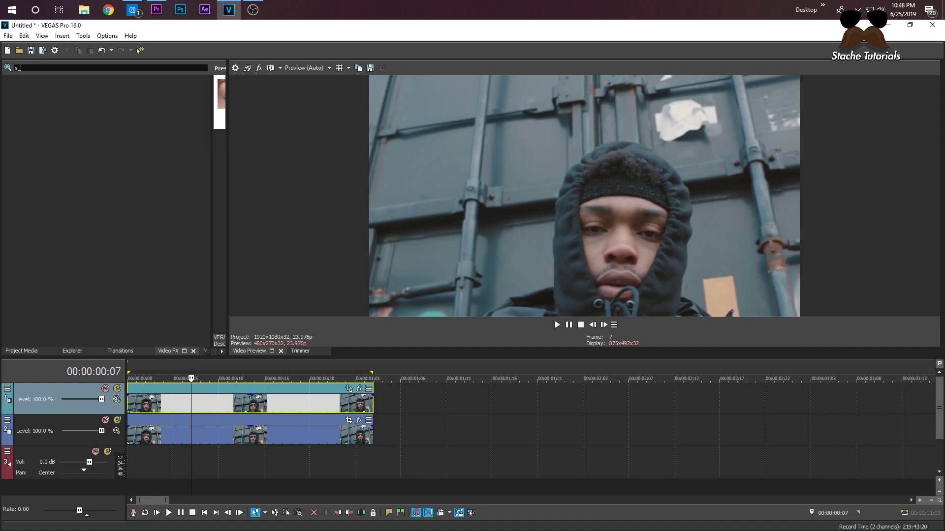
text(_blur)
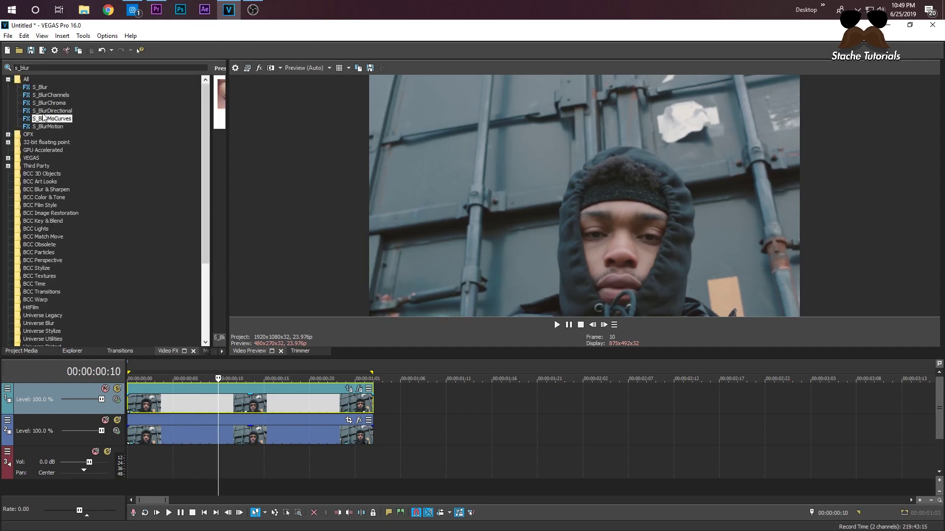
drag(44, 122, 190, 267)
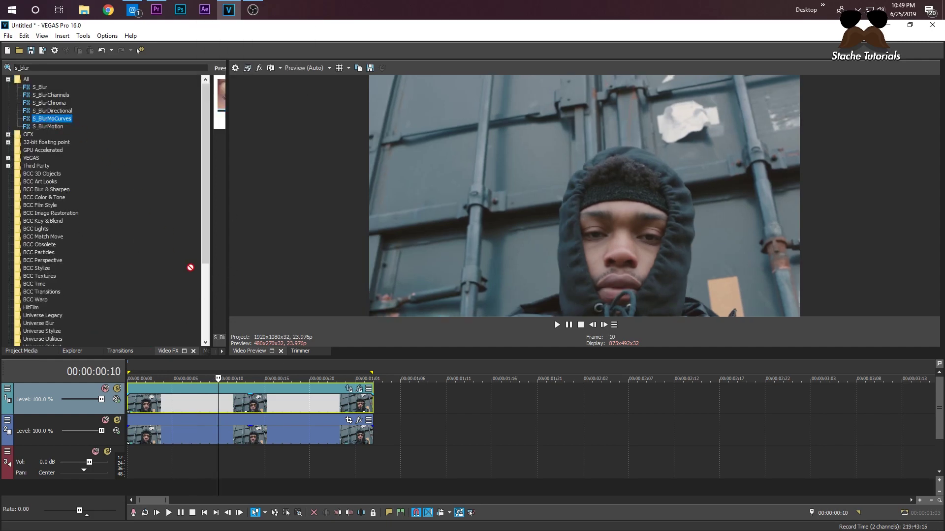
drag(220, 407, 220, 406)
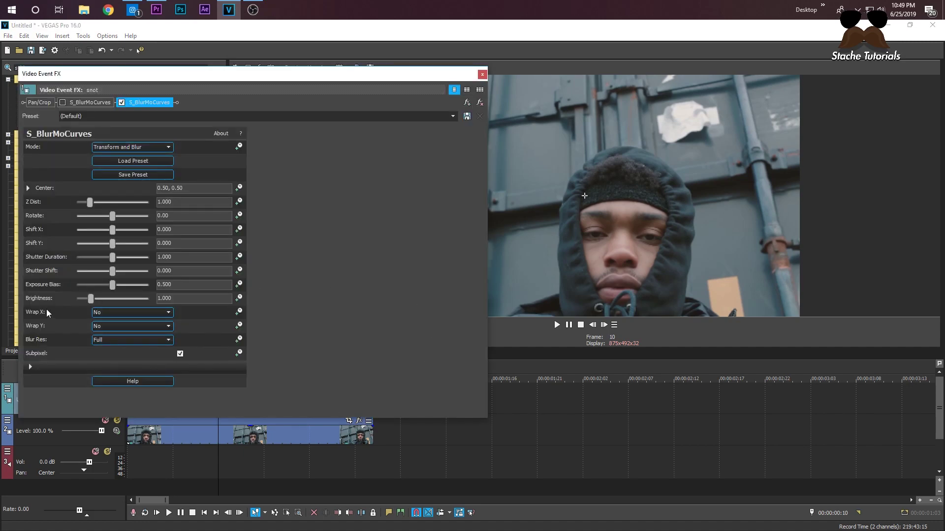
Step: Set Wrap X and Wrap Y of S_BlurMoCurves to Tile and narrow the effect window to uncover the video preview
click(108, 313)
click(108, 325)
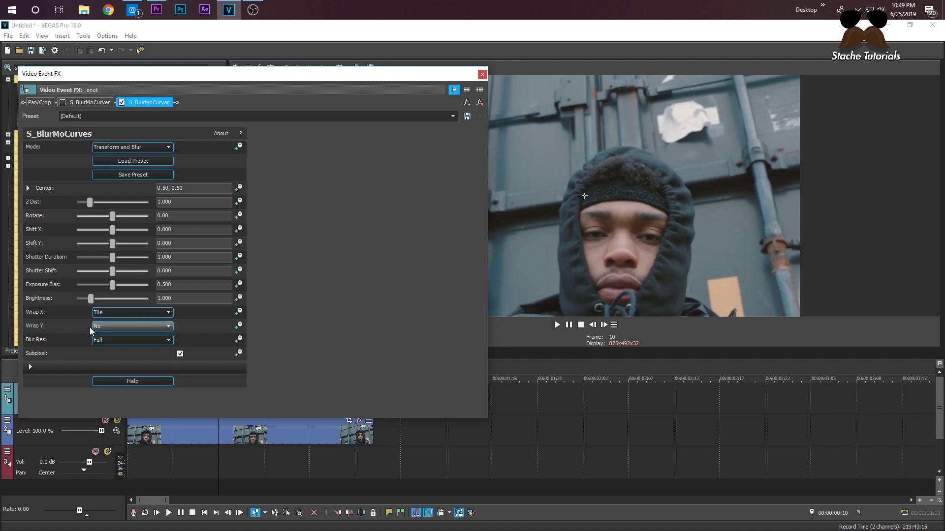
click(114, 326)
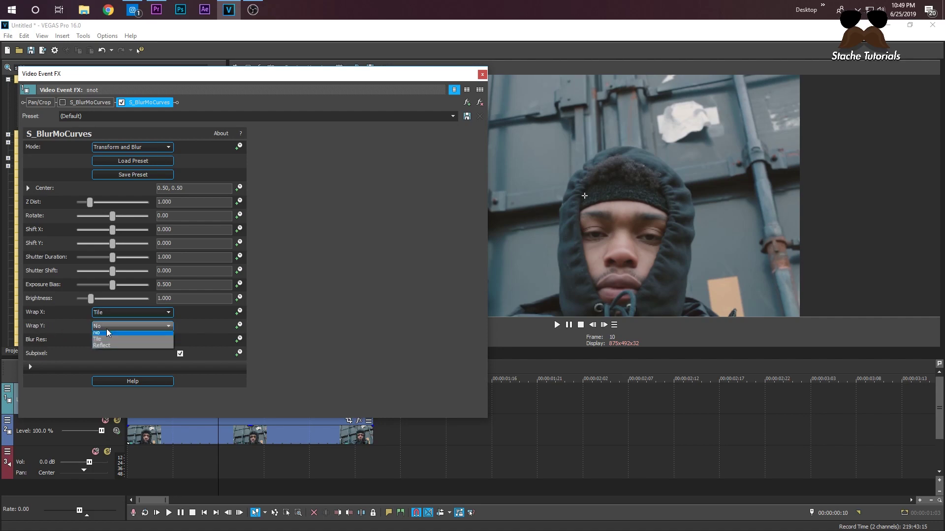
click(123, 340)
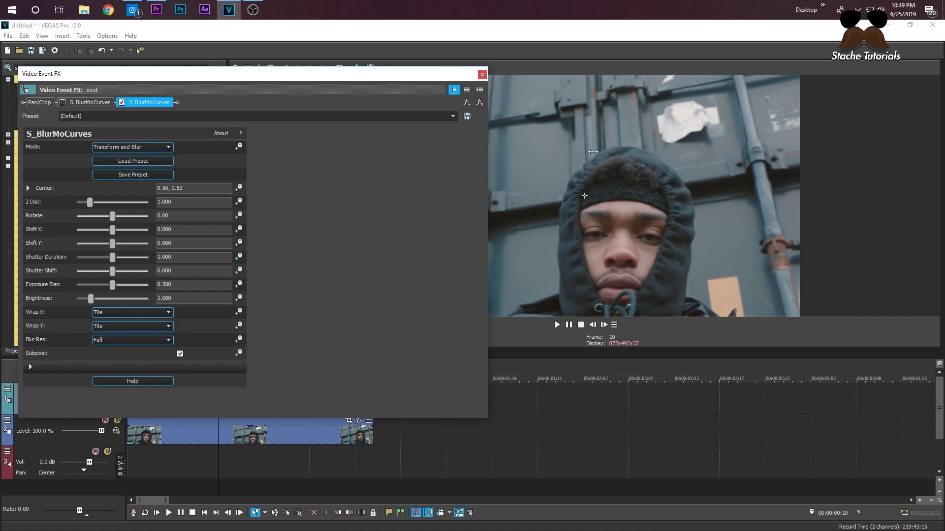
click(484, 75)
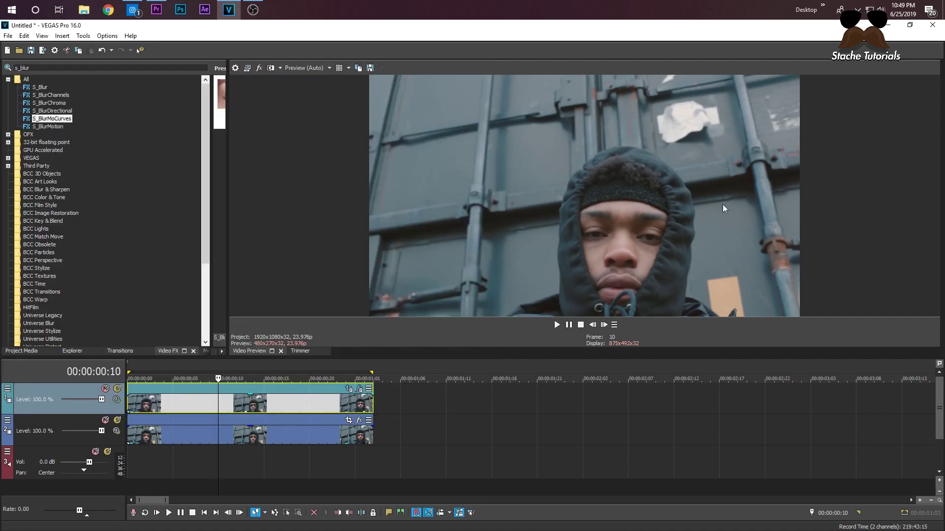
click(359, 389)
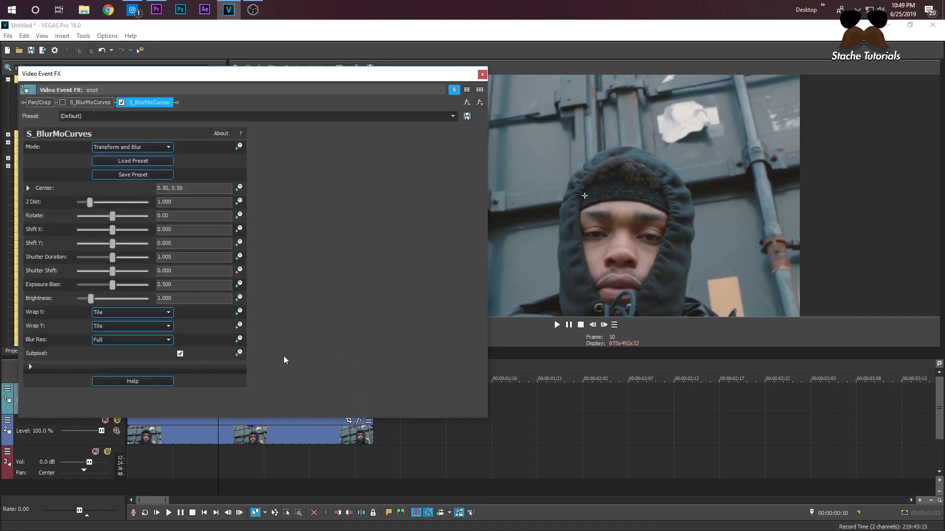
drag(488, 240, 306, 240)
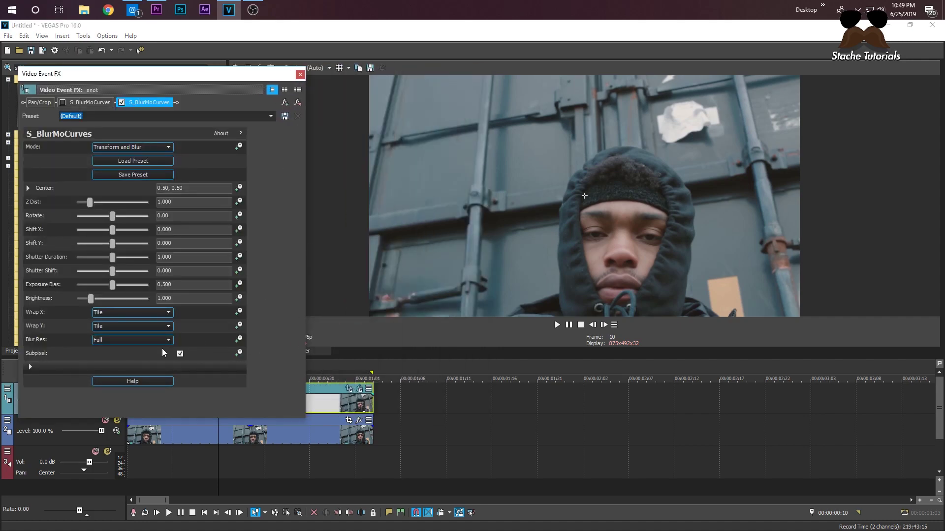
Step: Crop the tiled face to Crop Left 0.490, Right 0.320, Top 0.503 and Bottom 0.095, and close the effect settings
click(30, 367)
scroll(53, 315, down, 2)
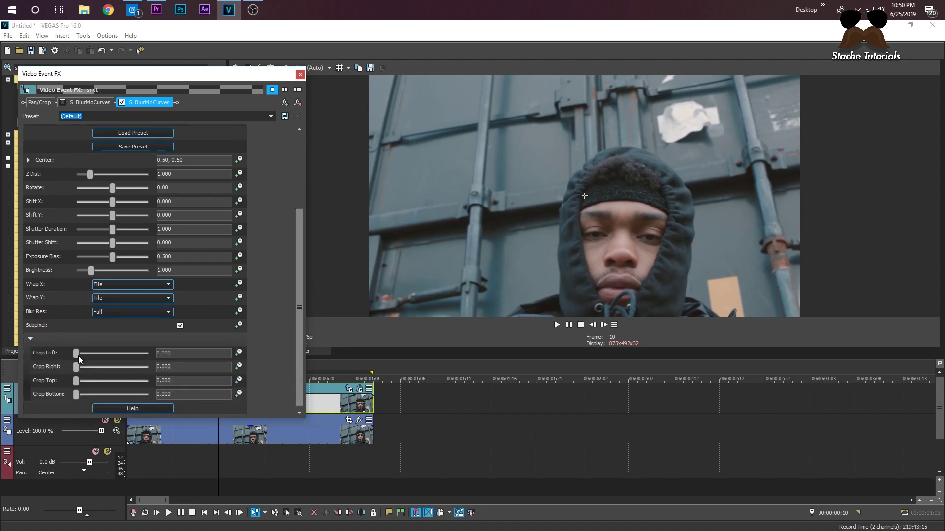
drag(78, 355, 83, 400)
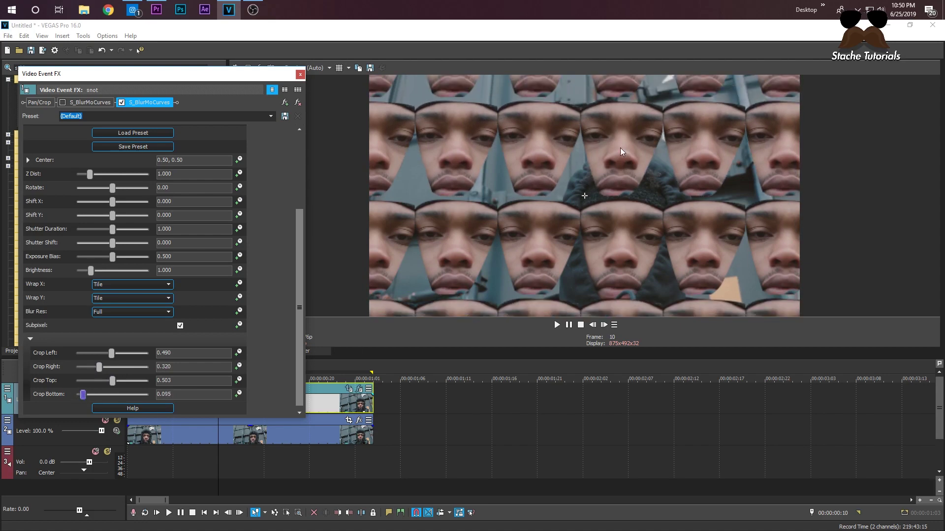
click(300, 74)
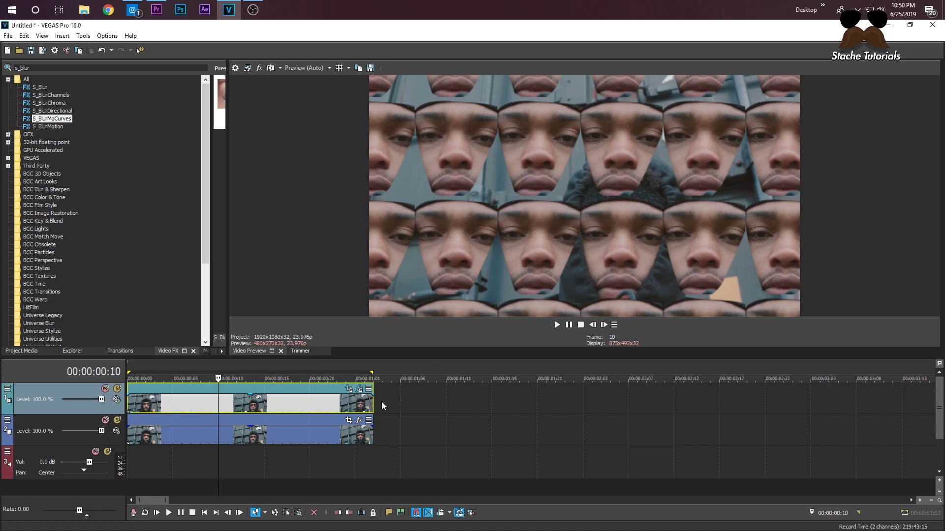
Step: Insert a new video track above the others and place a copy of the tiled snot clip on it, aligned with the original
right_click(410, 399)
click(458, 301)
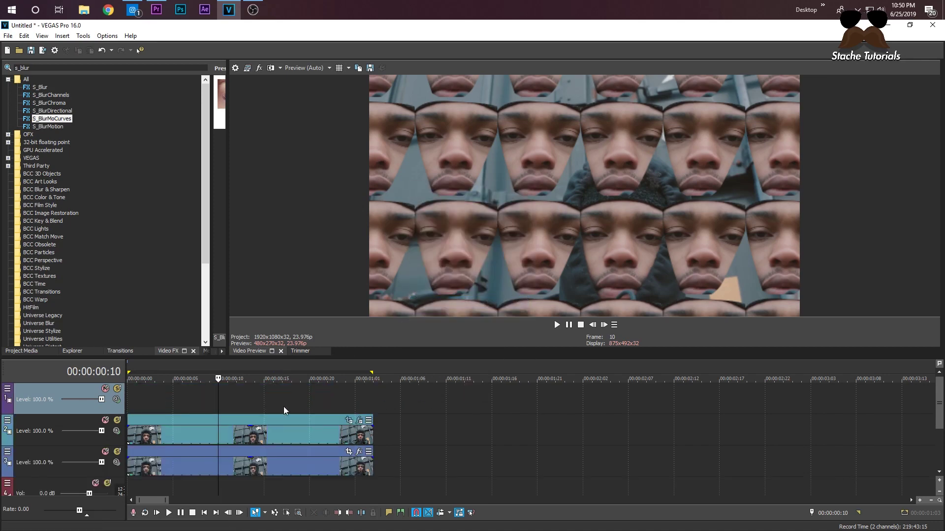
click(199, 439)
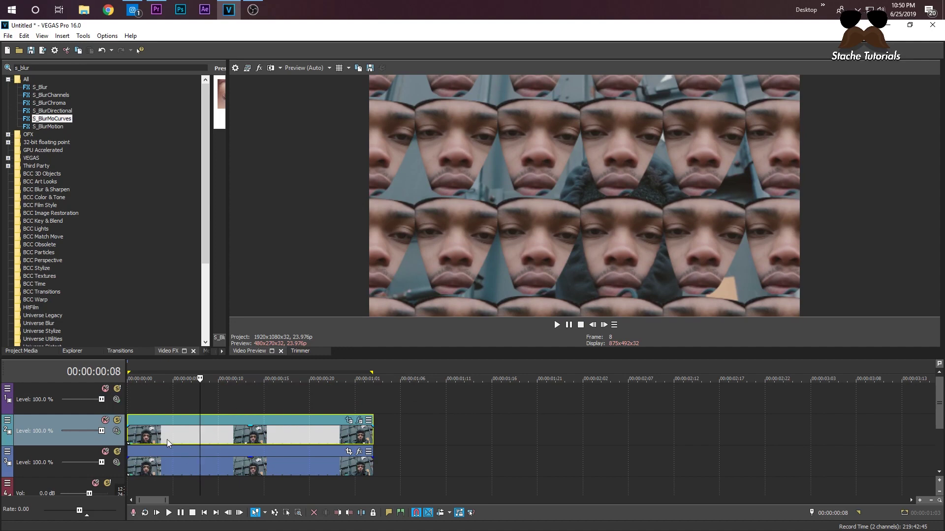
drag(177, 437, 170, 409)
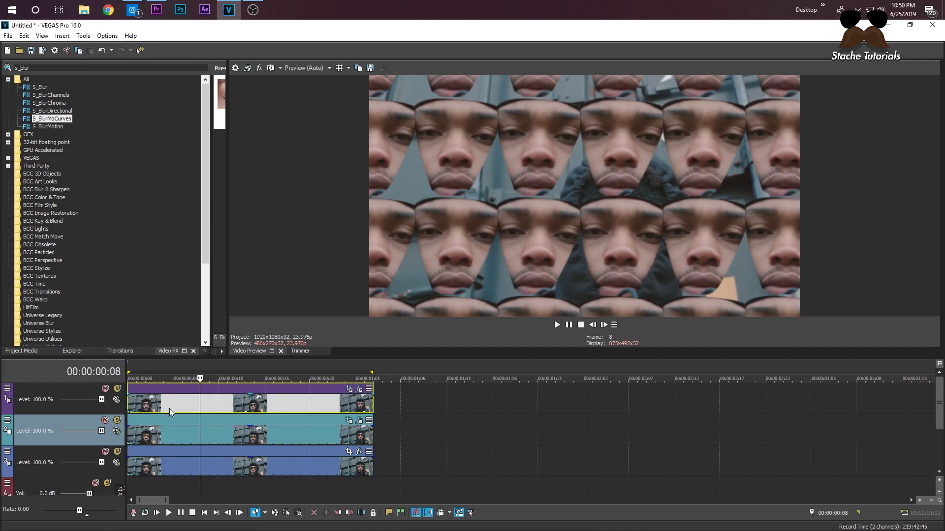
Step: Disable S_BlurMoCurves on the topmost copy of the snot clip and close its effect settings
click(164, 408)
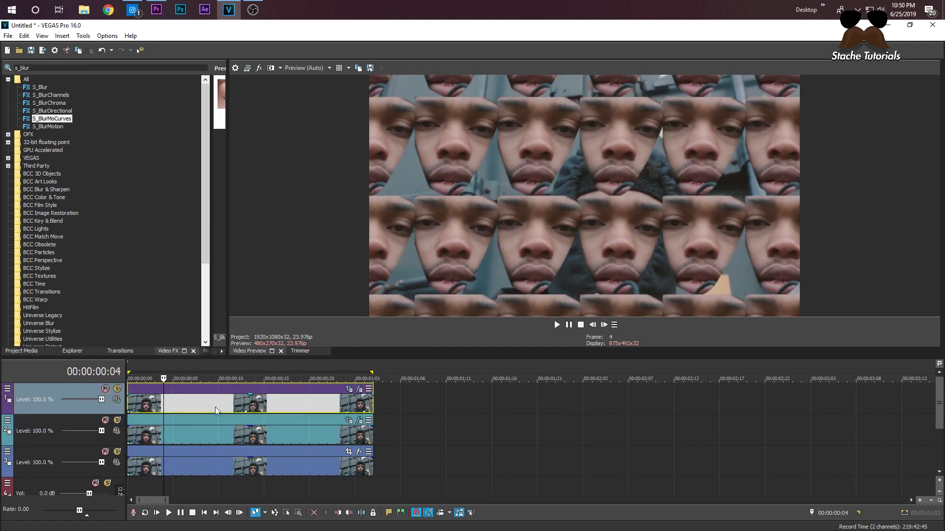
click(361, 394)
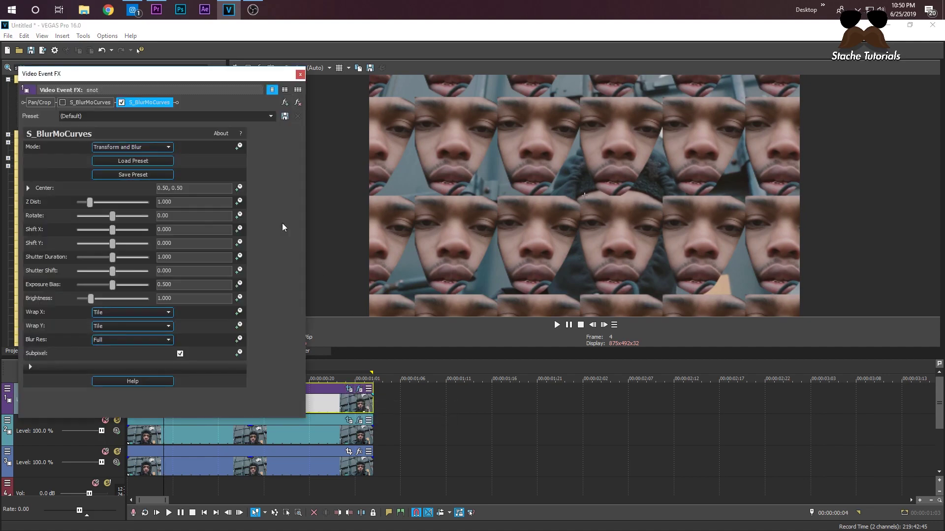
click(121, 103)
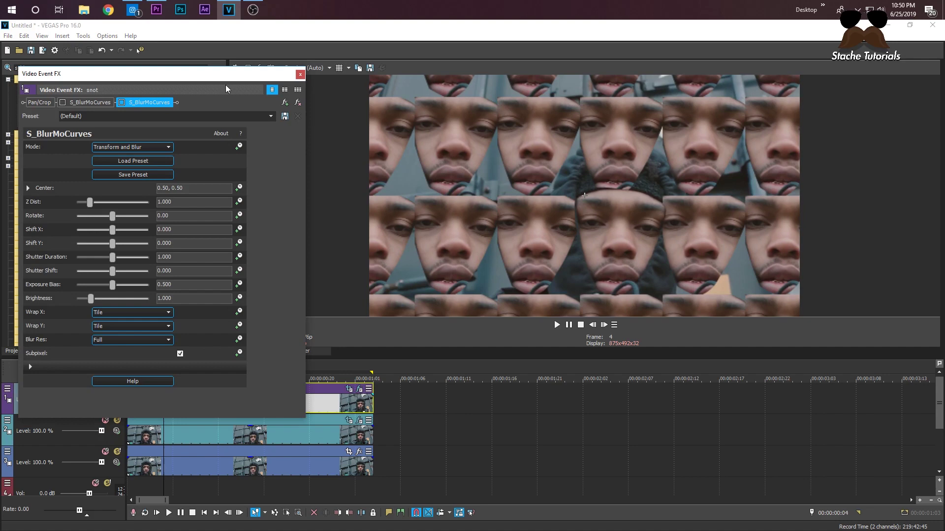
click(300, 75)
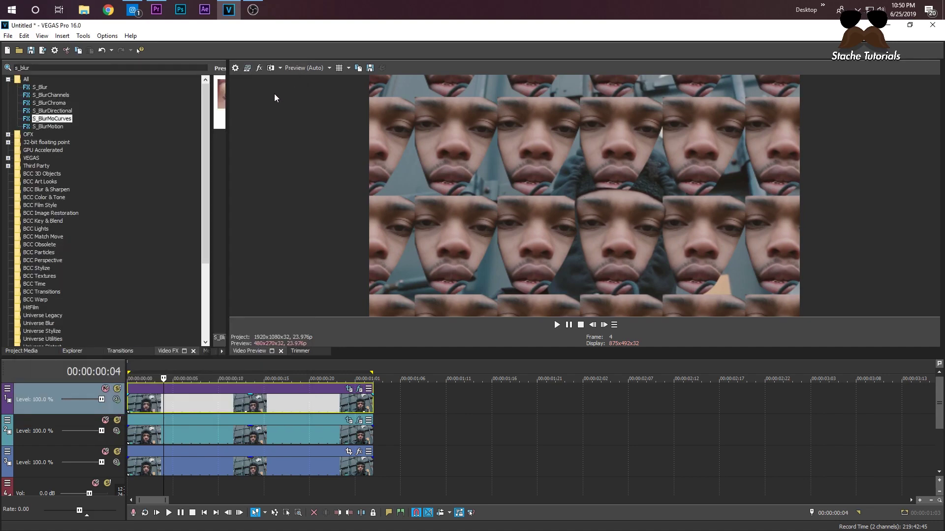
Step: Open the Pan/Crop mask of the topmost snot clip and set the path mode to Negative at the 00:00:00:05 keyframe
click(134, 407)
click(359, 389)
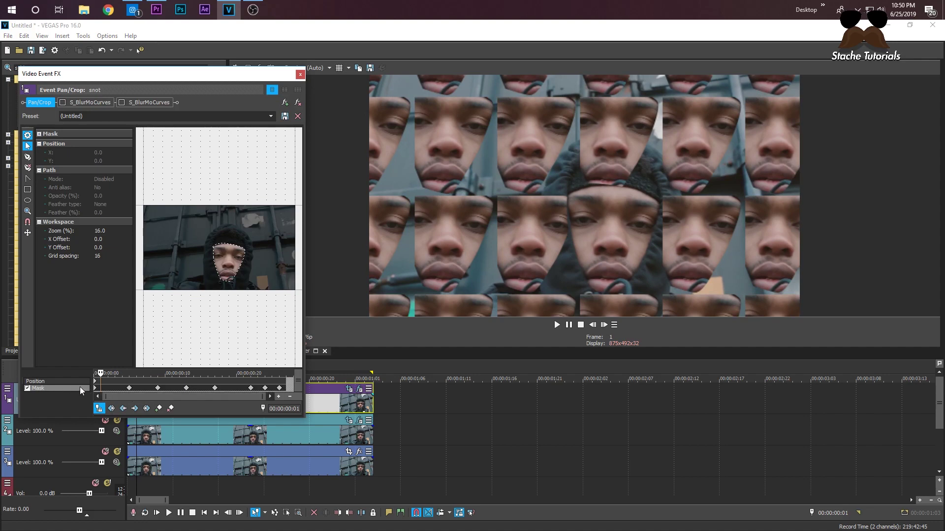
click(96, 389)
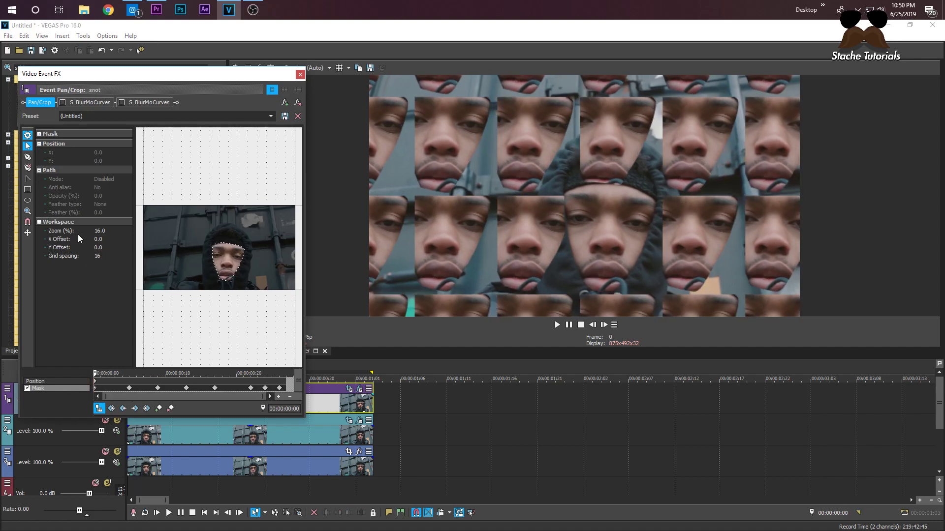
click(62, 170)
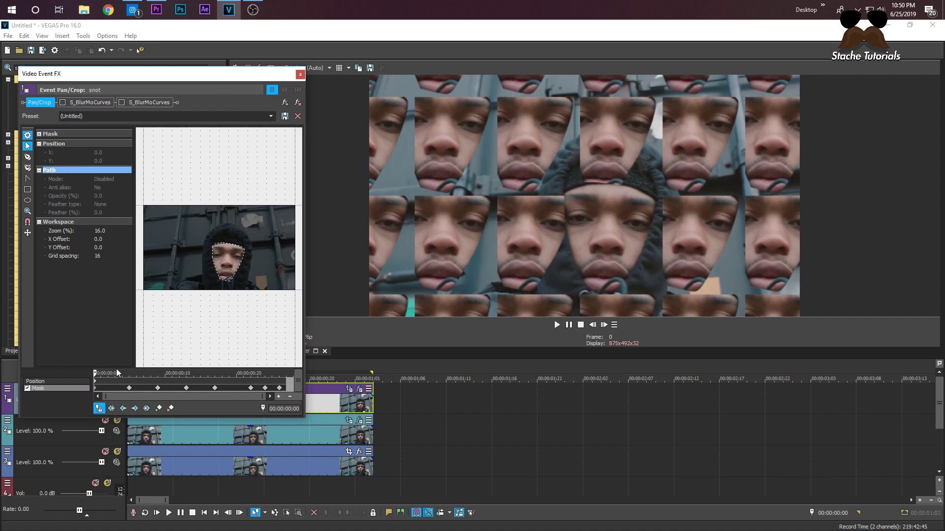
click(129, 388)
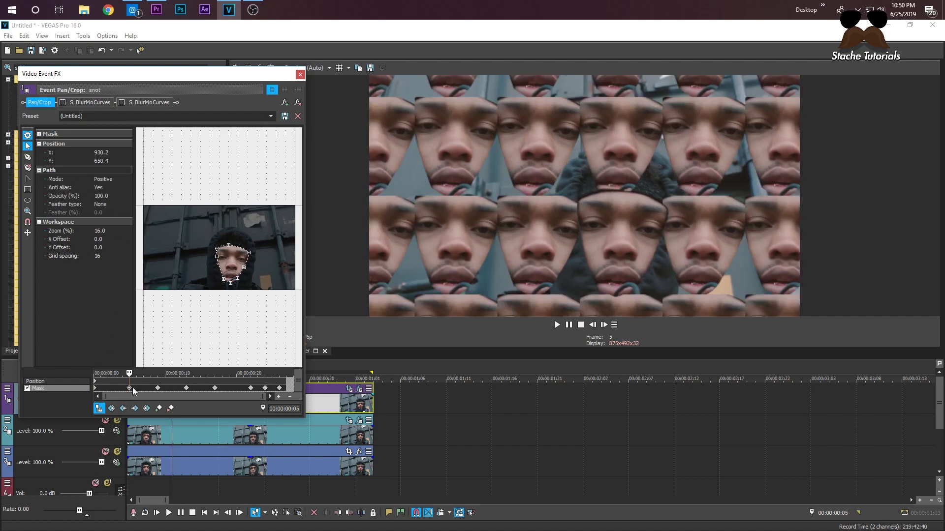
click(108, 179)
click(114, 192)
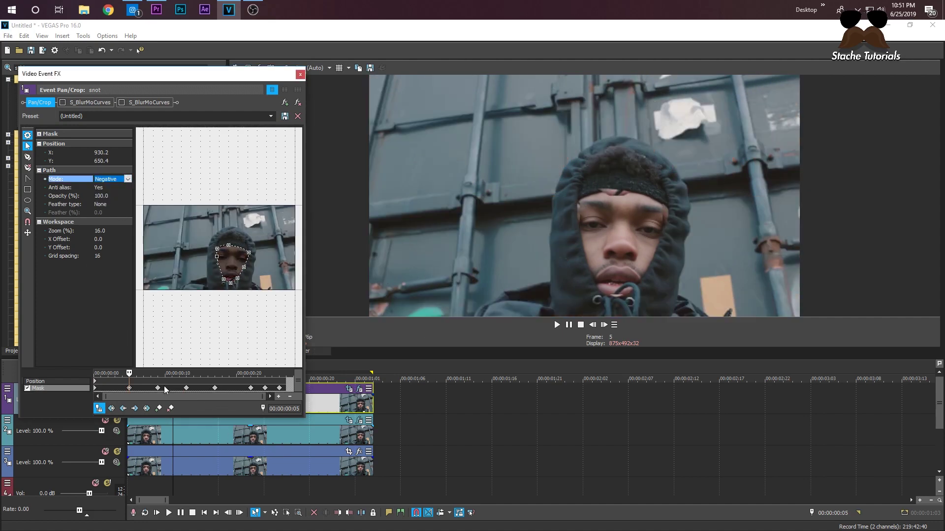
Step: Set the mask path mode to Negative at the 00:00:00:09, 00:00:00:13 and 00:00:00:17 keyframes
click(158, 388)
click(116, 179)
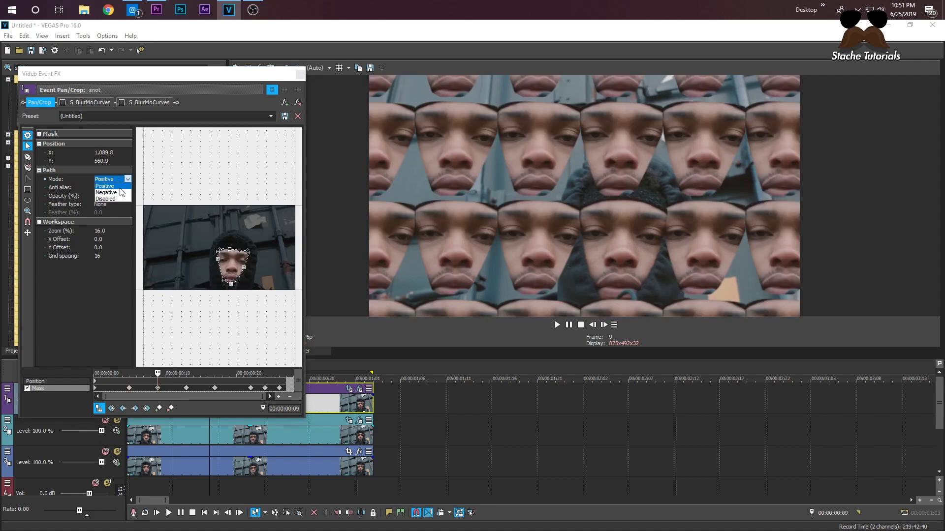
click(119, 192)
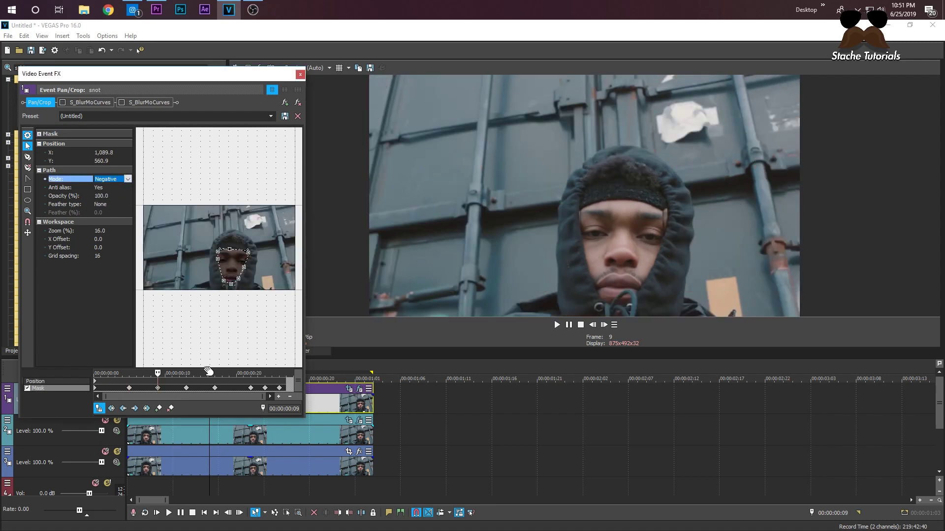
click(186, 388)
click(116, 179)
click(119, 192)
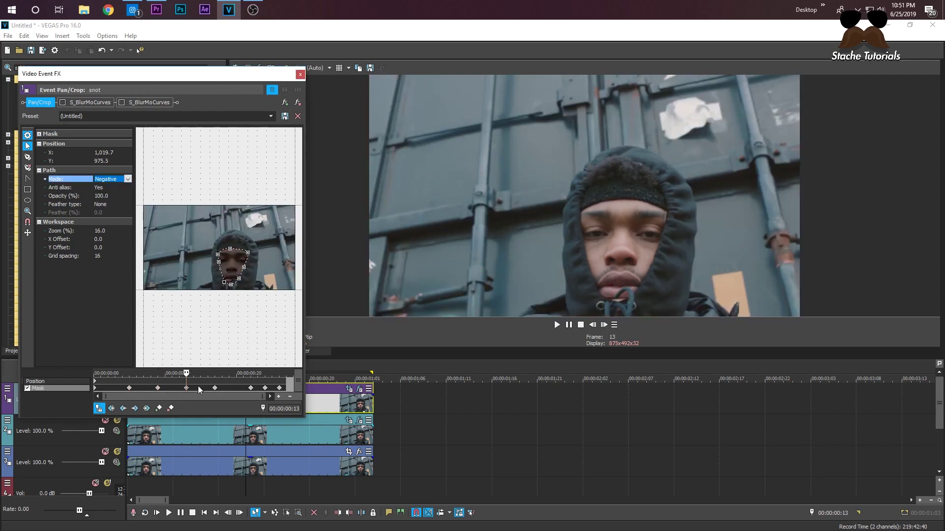
click(215, 388)
click(117, 179)
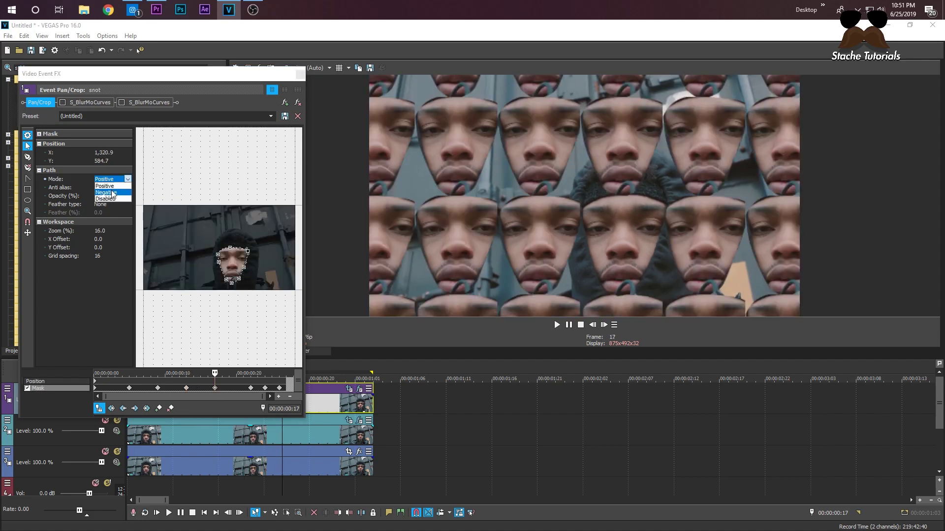
click(119, 192)
Step: Set the mask path mode to Negative at the 00:00:00:22, 00:00:01:00 and 00:00:01:02 keyframes, and close the Pan/Crop settings
click(250, 389)
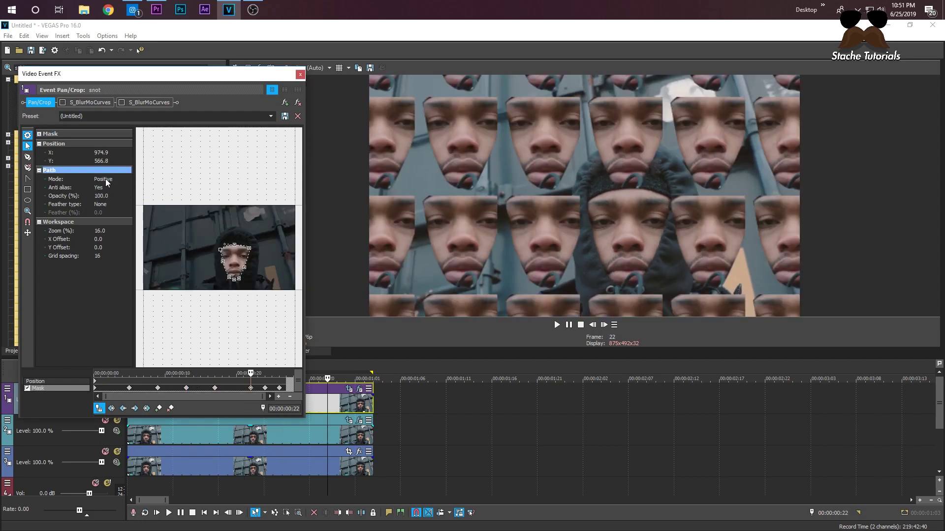
click(114, 179)
click(116, 193)
click(264, 388)
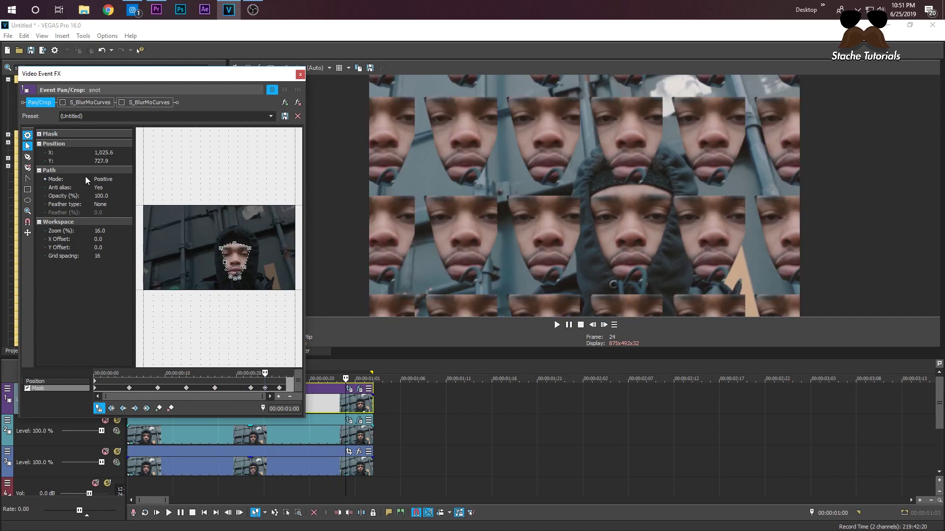
click(116, 179)
click(116, 193)
click(279, 388)
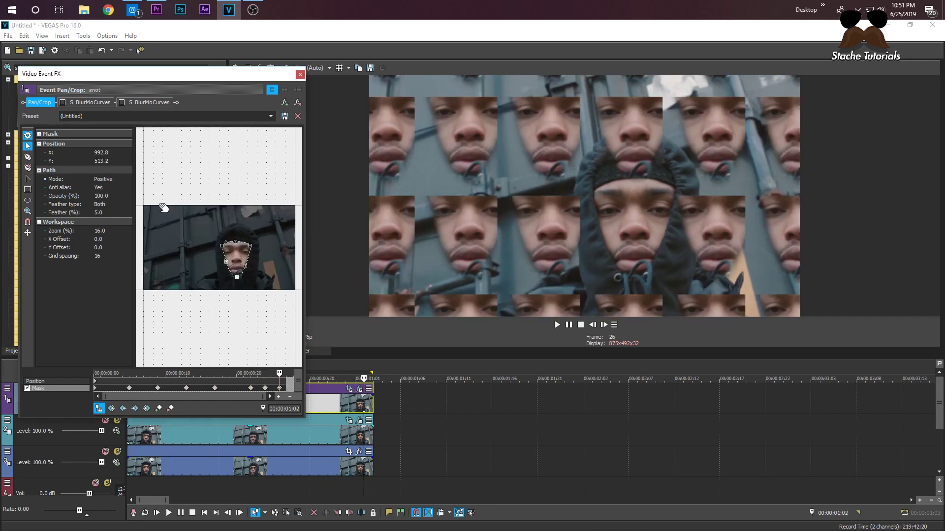
click(113, 179)
click(116, 192)
click(300, 75)
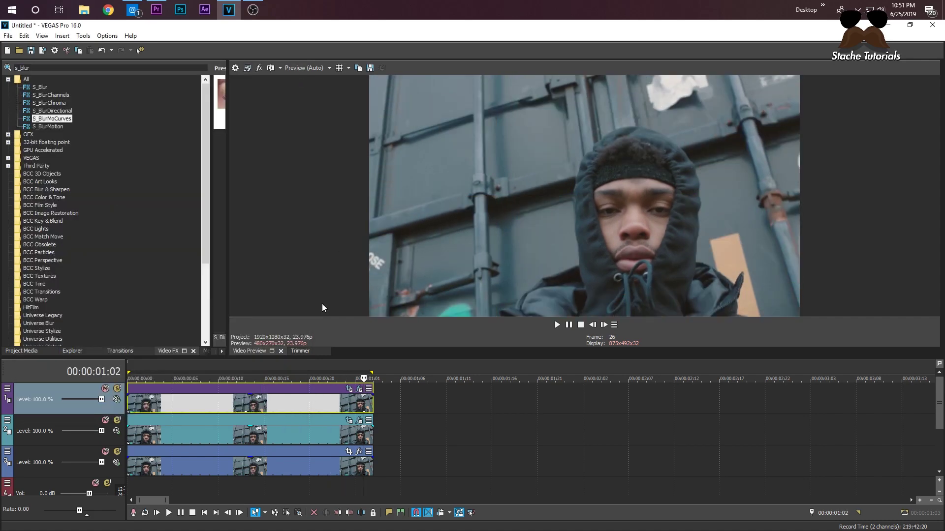
Step: Play the beginning of the timeline to check the inverted mask over the tiled faces
click(154, 379)
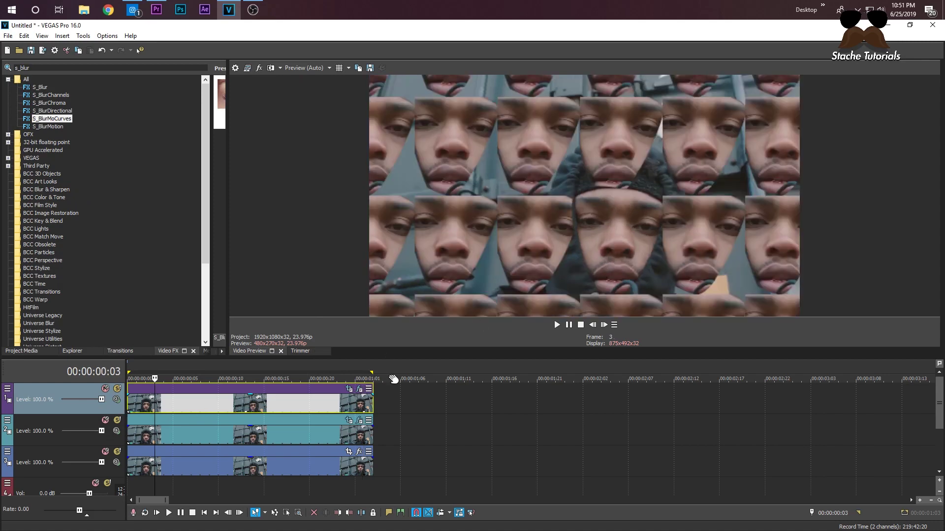
key(space)
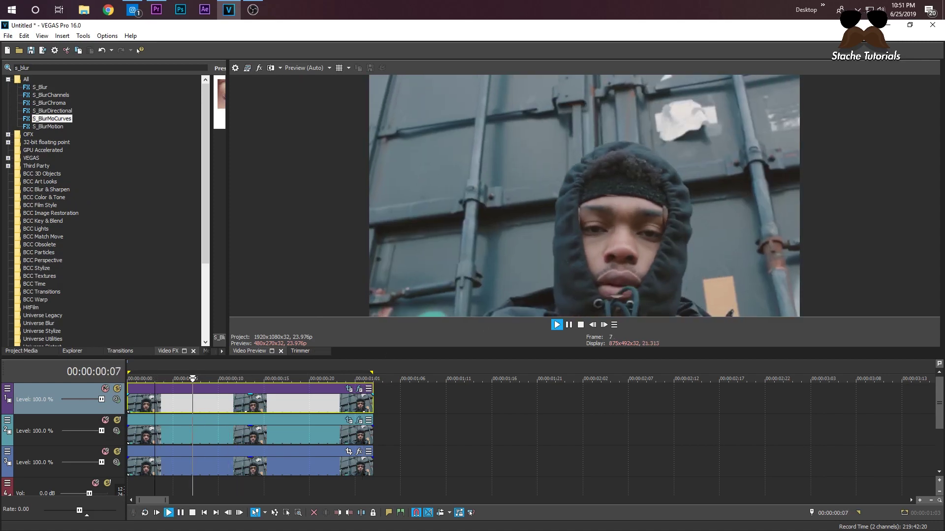
key(space)
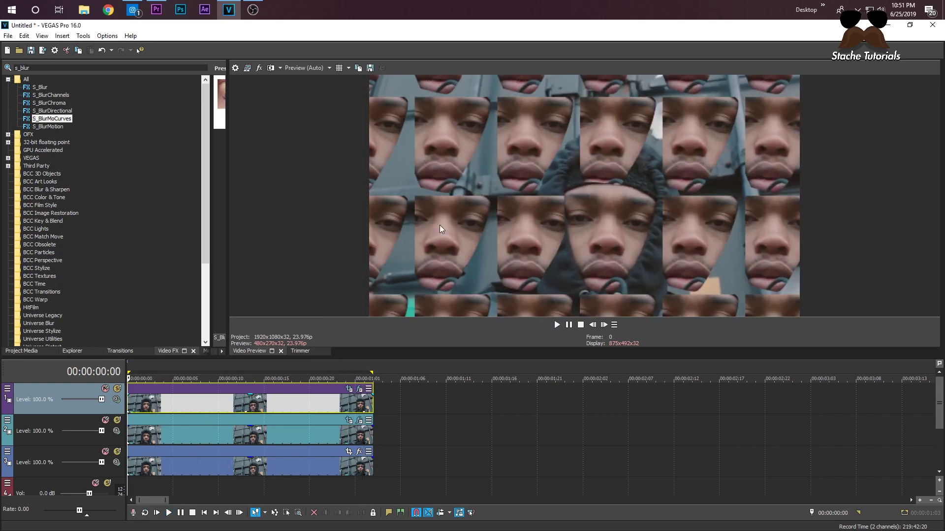
Step: Select the topmost clip's mask path at the 00:00:00:00 keyframe, set its mode to Negative, and close the Pan/Crop settings
click(349, 388)
drag(101, 389, 95, 389)
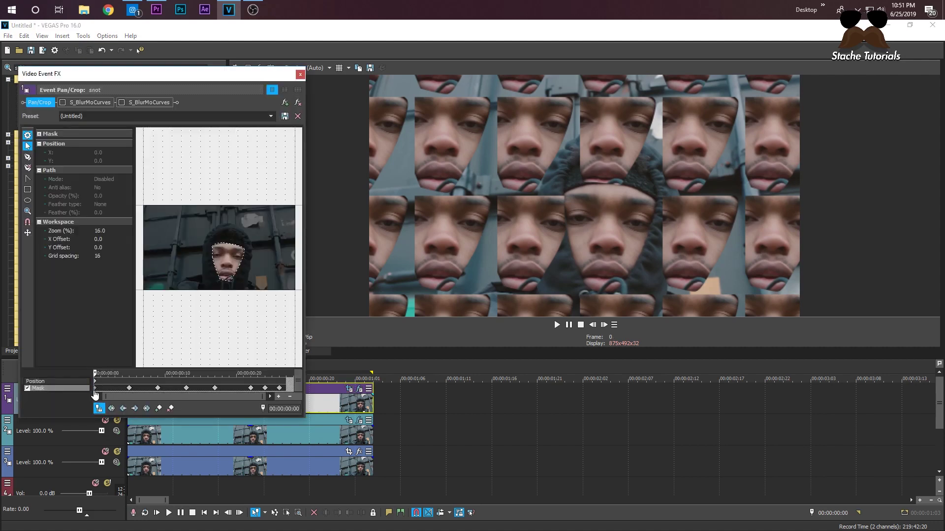
click(220, 272)
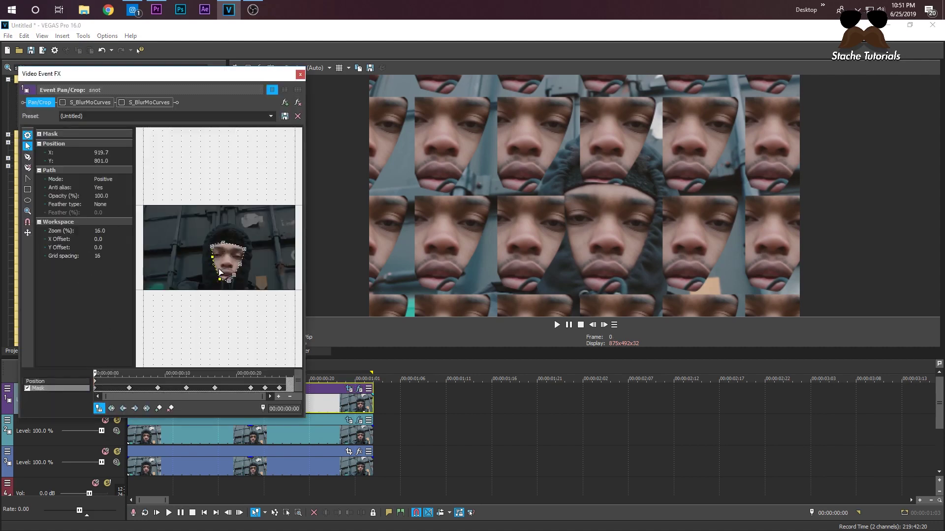
click(124, 181)
click(111, 192)
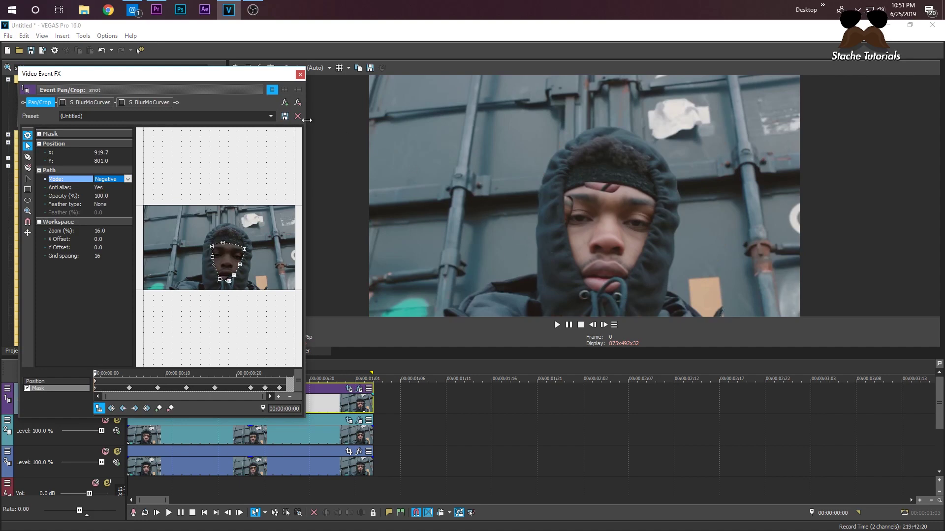
click(300, 74)
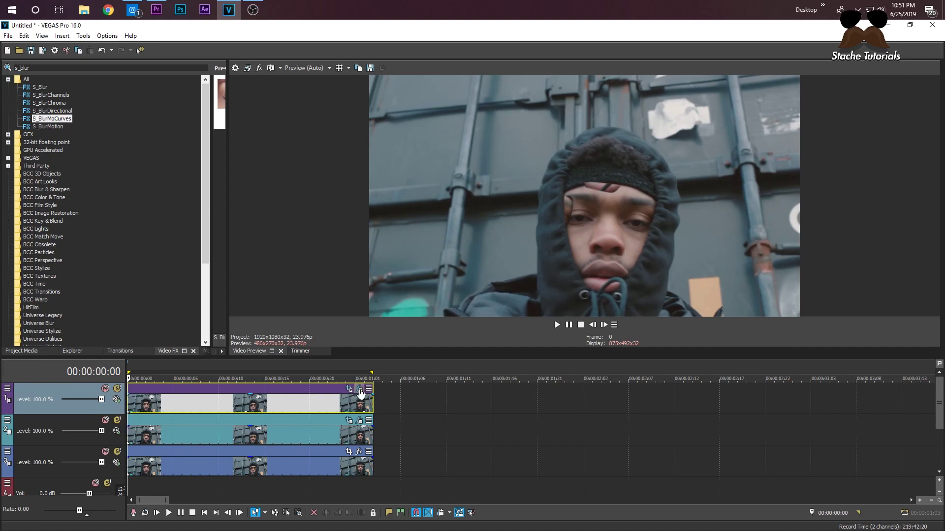
Step: Refine the S_BlurMoCurves crop of the middle snot clip to Crop Left 0.463, Right 0.327 and Top 0.463
click(359, 421)
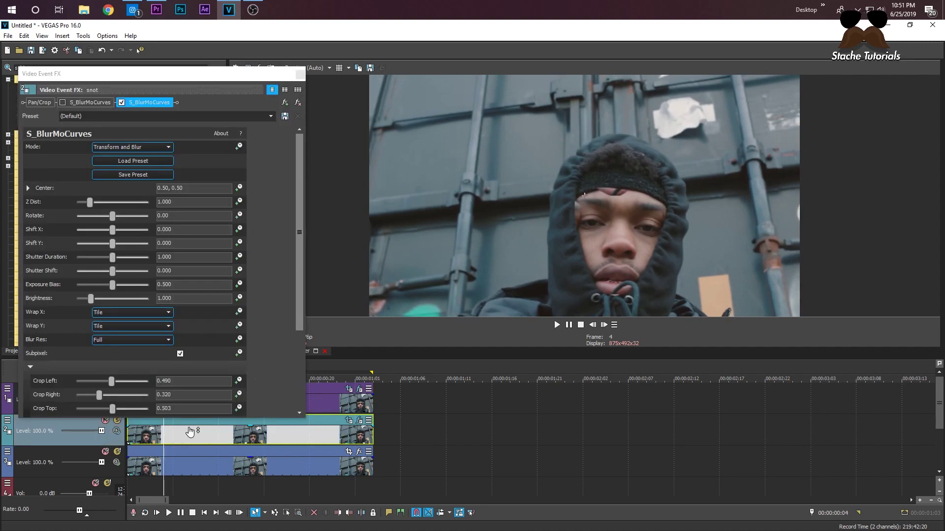
drag(111, 384, 110, 412)
click(300, 75)
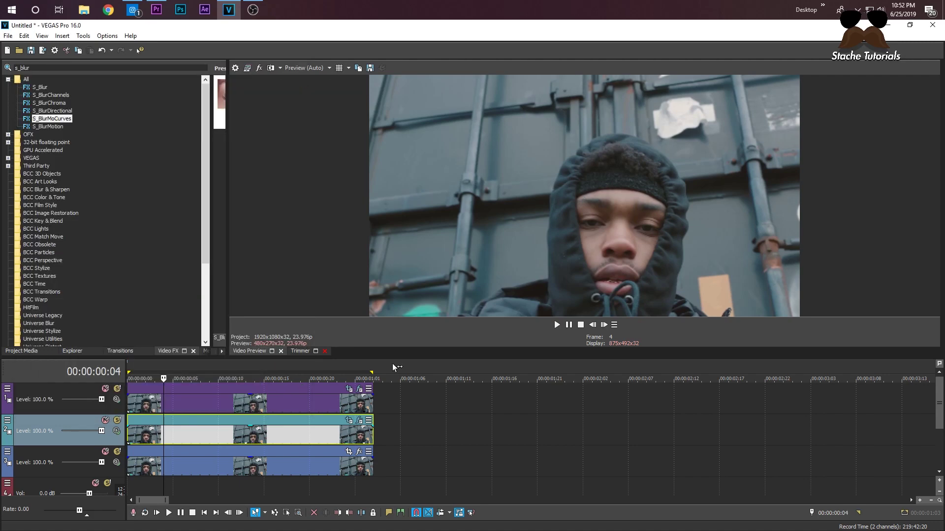
Step: Go to the middle clip's first frame, reopen its S_BlurMoCurves settings, try out Shift X and reset it to 0
click(129, 434)
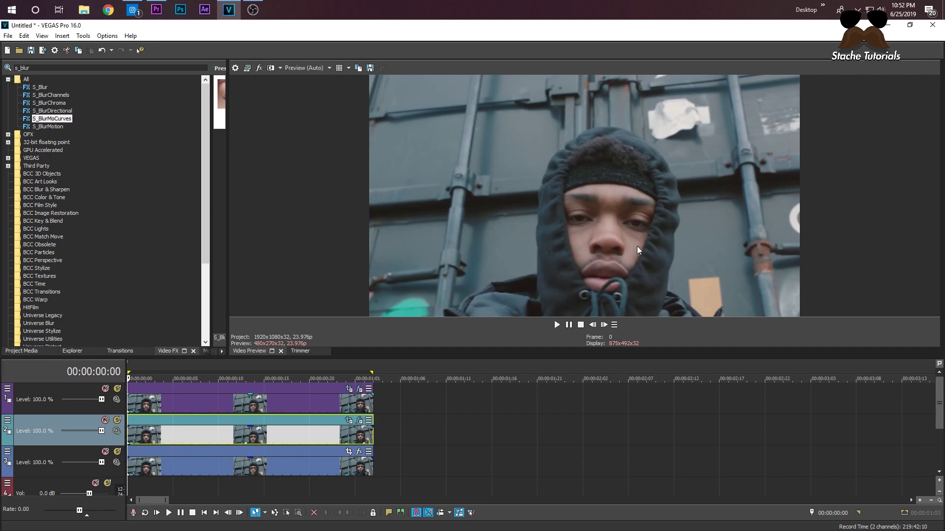
click(360, 426)
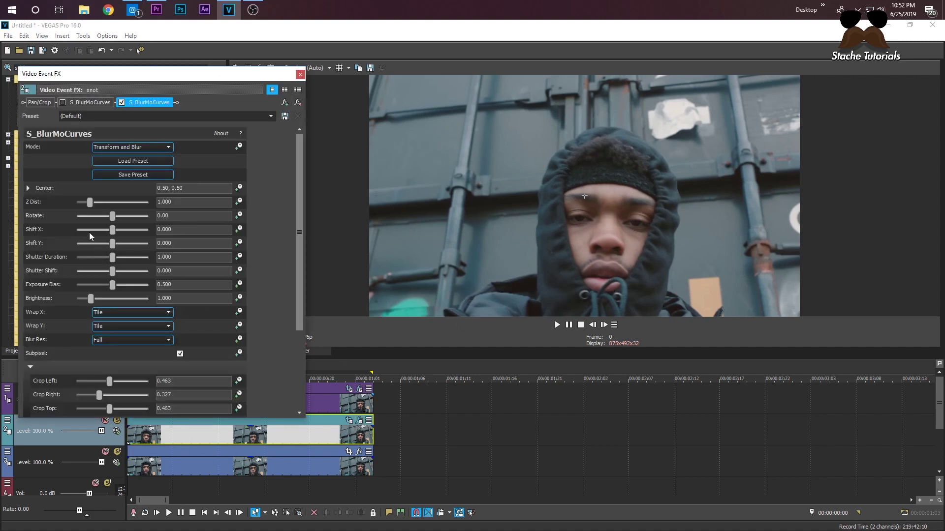
mouse_move(113, 230)
mouse_down()
mouse_move(160, 240)
mouse_move(117, 239)
mouse_move(143, 238)
mouse_move(129, 238)
mouse_up()
text(0)
key(Return)
click(129, 438)
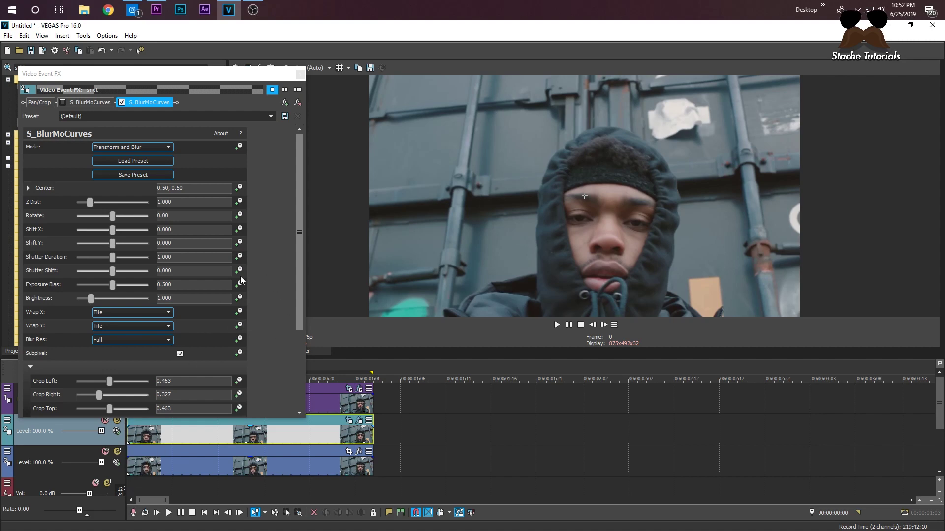
Step: Enable keyframing for Shift Y at the middle clip's first frame and sync the effect cursor to the media timeline
click(239, 243)
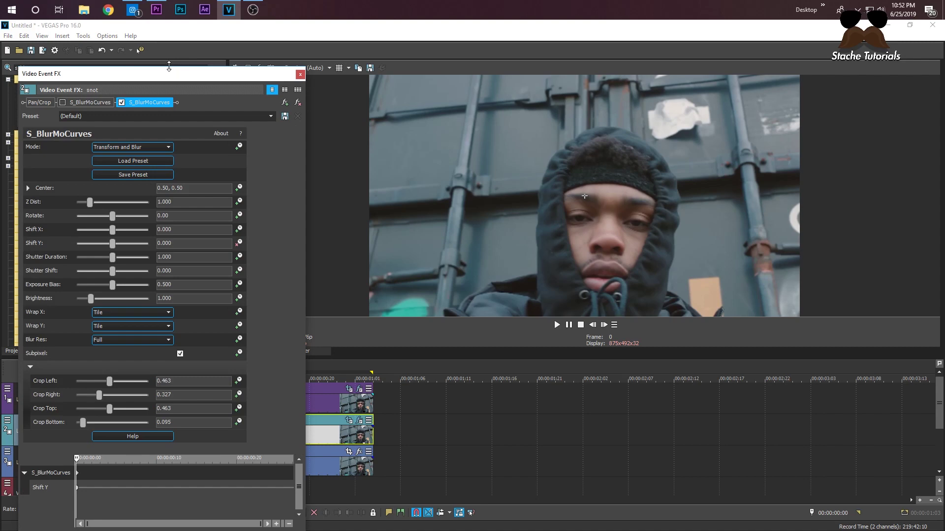
drag(169, 66, 576, 118)
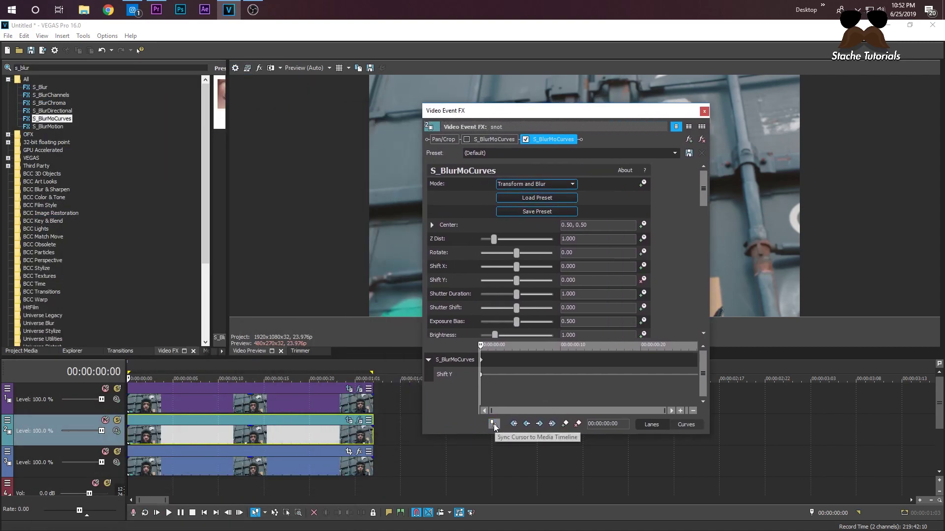
click(493, 426)
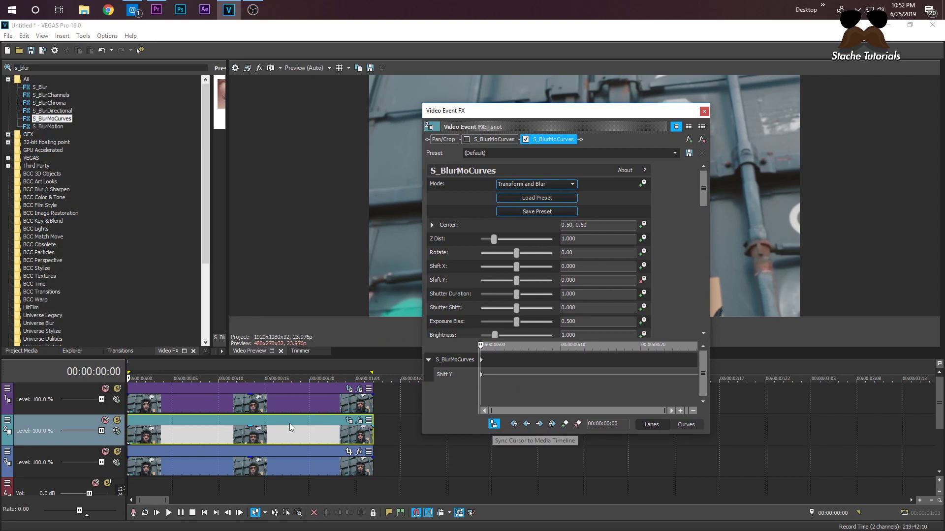
Step: Go to the clip's last frame at 00:00:01:02 and add a Shift Y keyframe with the value -0.500
click(231, 419)
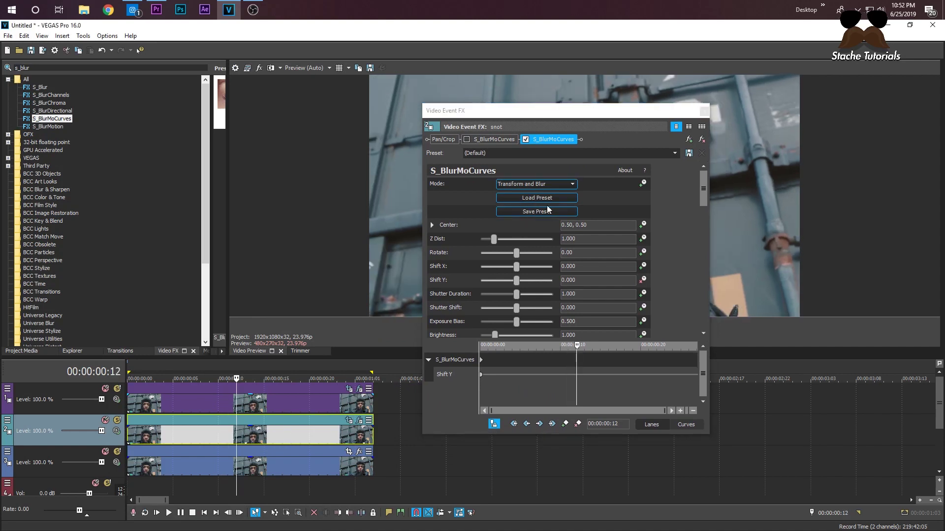
key(End)
drag(542, 114, 204, 137)
click(593, 325)
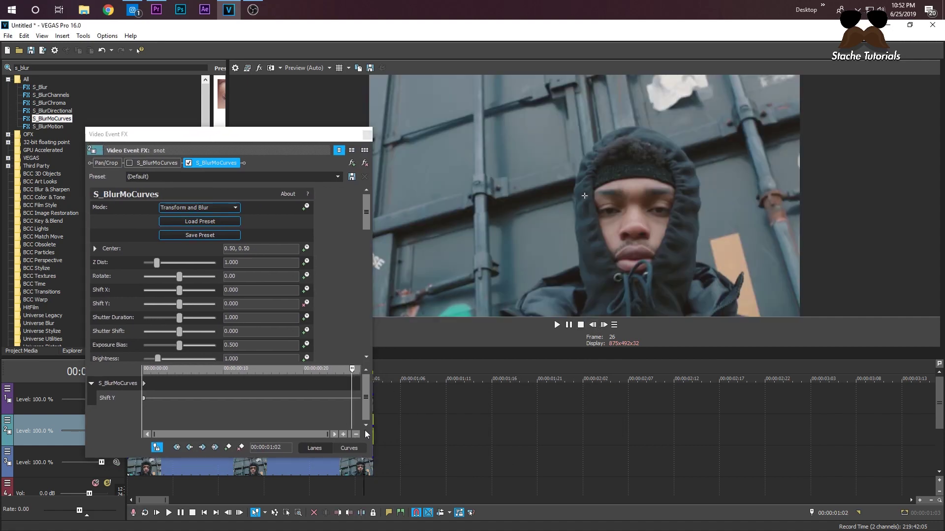
drag(179, 305, 107, 316)
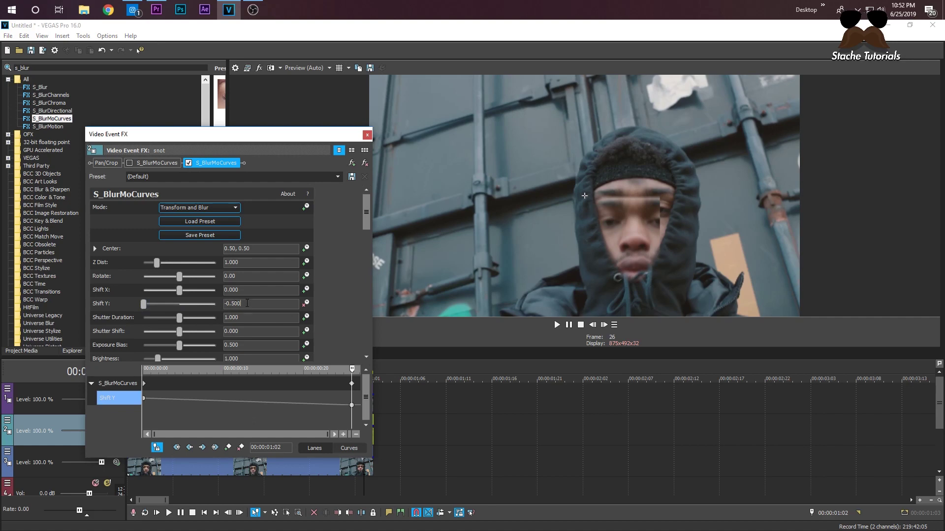
Step: Set Shift Y at 00:00:01:02 to -25.000, close the effect settings and play the timeline from the start
text(-25.)
text(000)
key(Return)
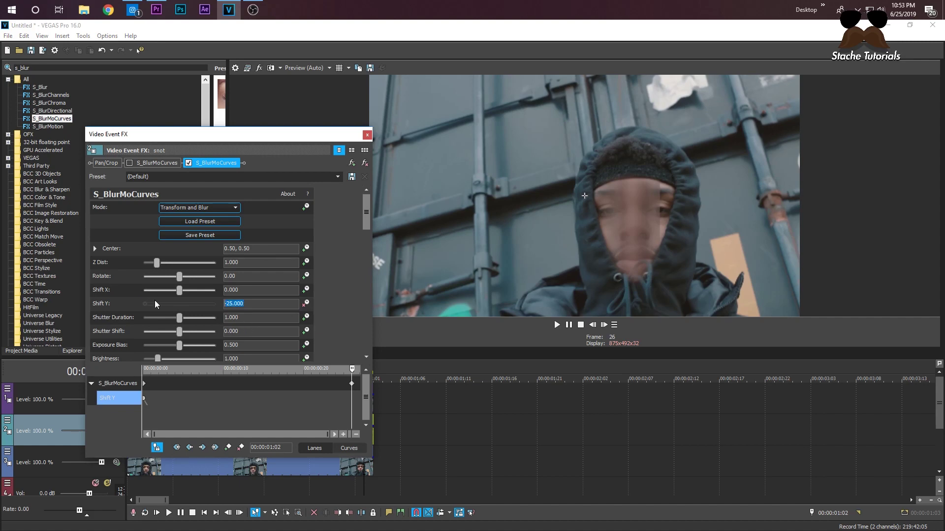
text(-)
text(25.000)
key(Return)
click(261, 306)
click(367, 135)
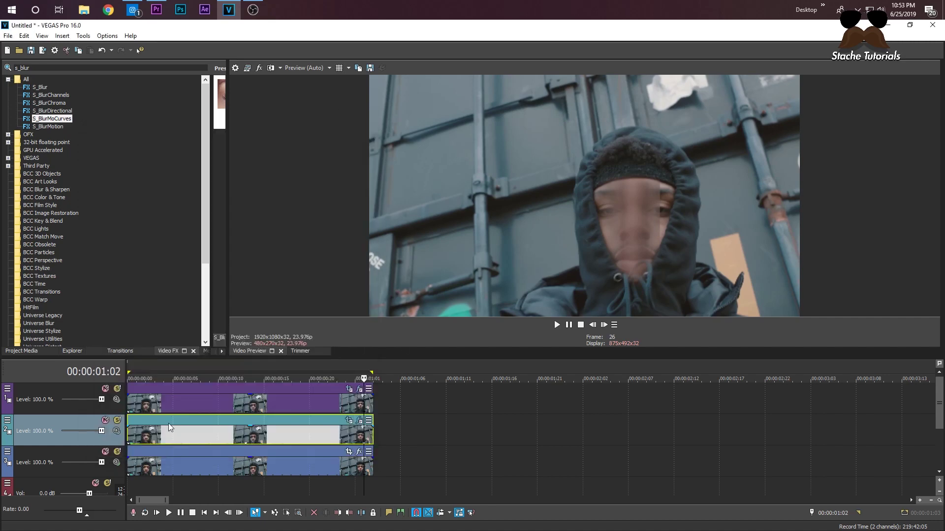
double_click(150, 382)
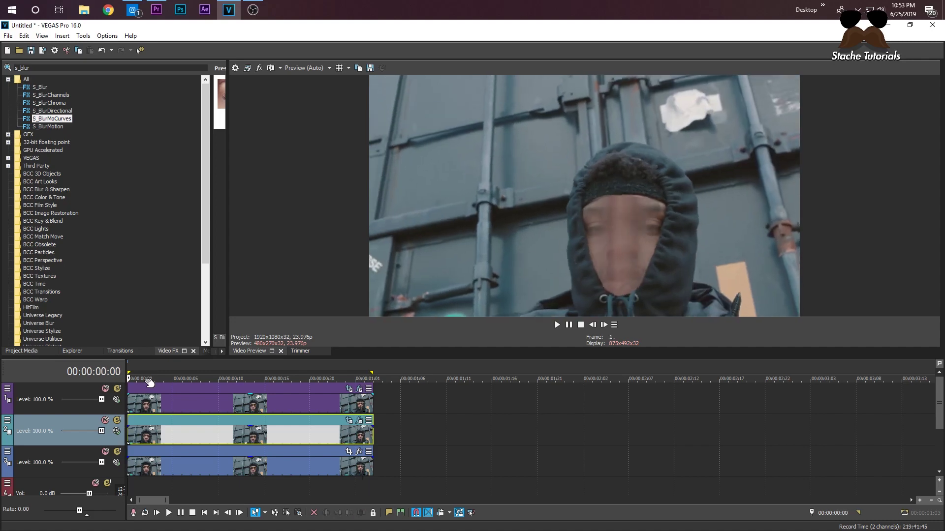
key(space)
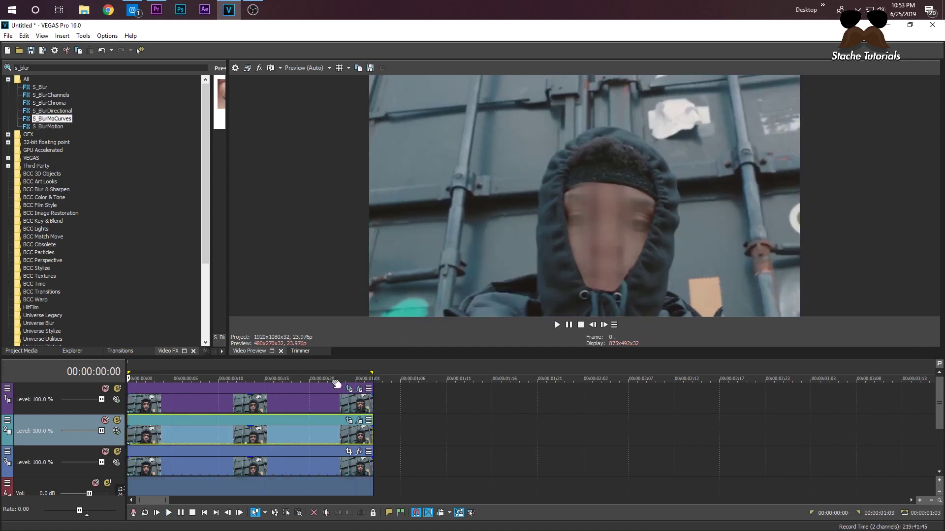
Step: Set the middle clip's Shift Y keyframe at 00:00:01:02 to 0.2, close the settings and play the timeline from the start
click(359, 421)
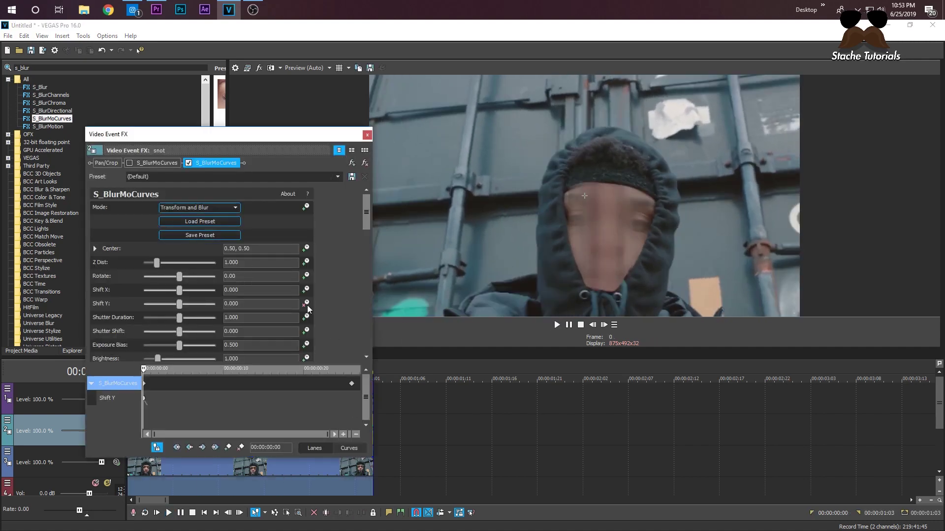
scroll(311, 308, down, 1)
scroll(178, 329, down, 2)
scroll(182, 295, up, 2)
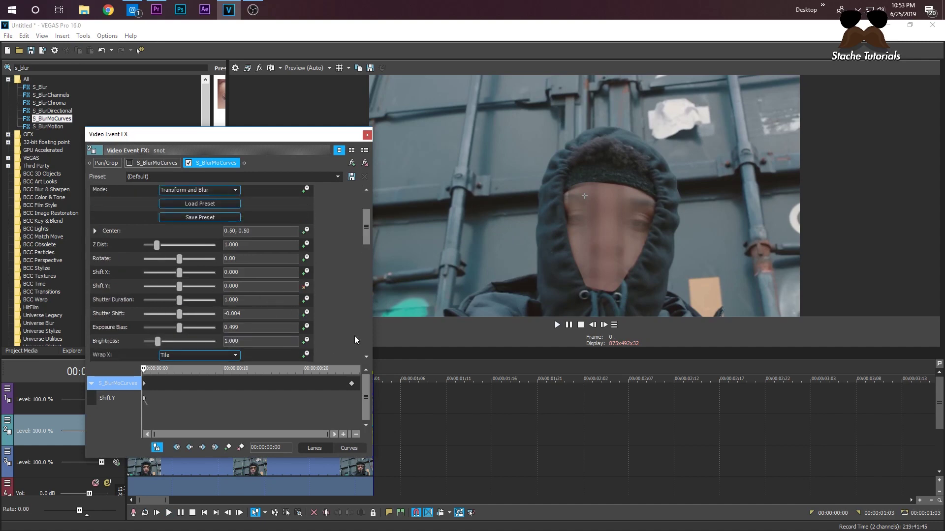
click(352, 389)
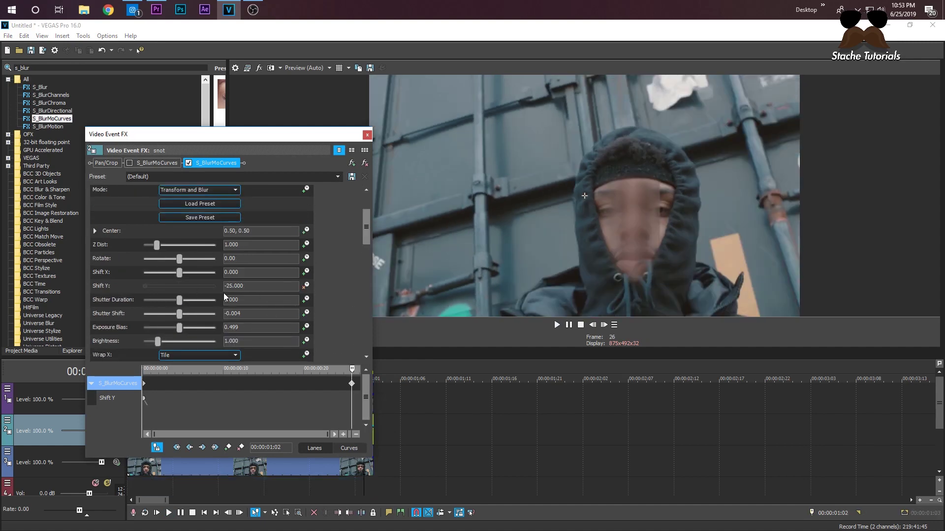
click(193, 287)
text(0.2)
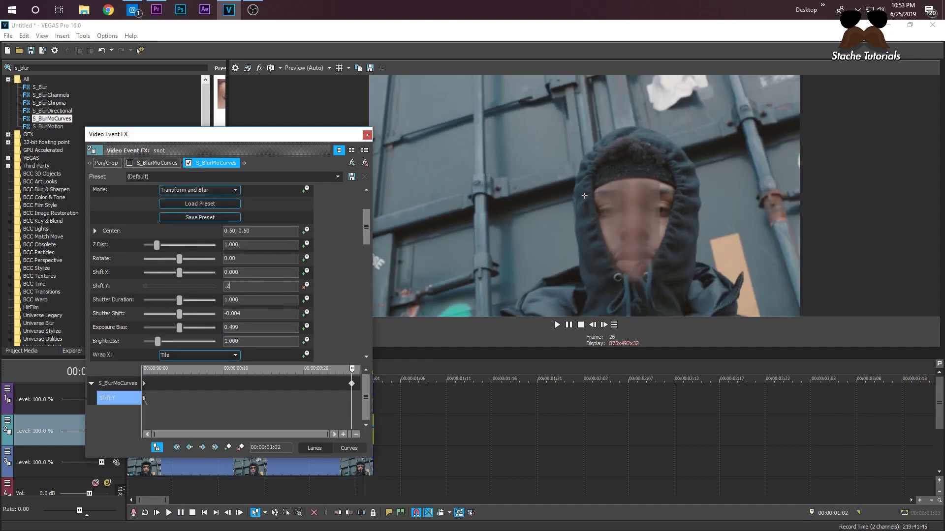
key(Return)
click(365, 135)
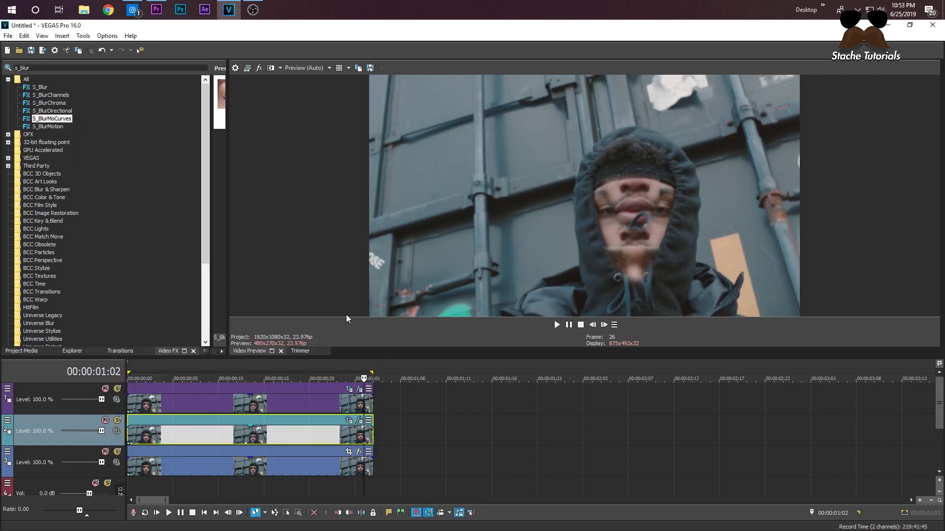
key(ctrl+Home)
key(space)
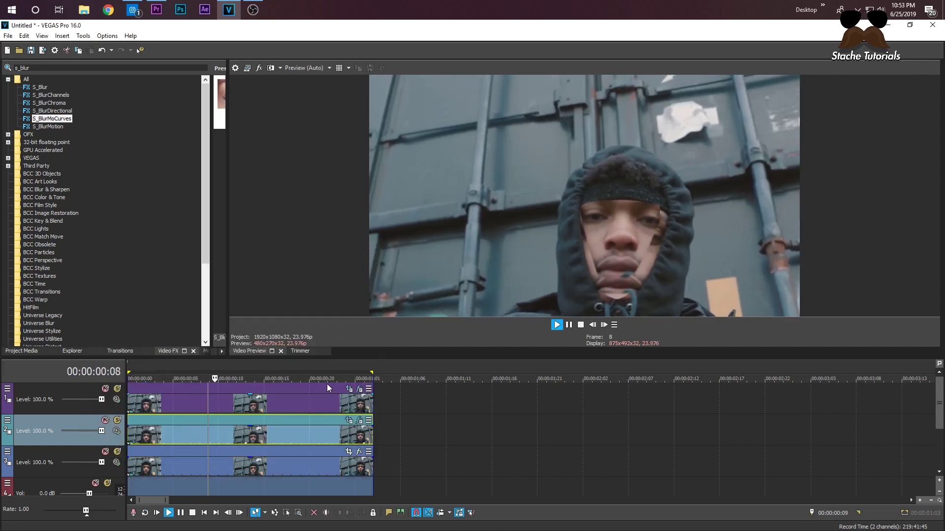
Step: Set the middle clip's Shift Y at 00:00:01:02 to 2.200, close the settings and play the timeline from the start
click(369, 427)
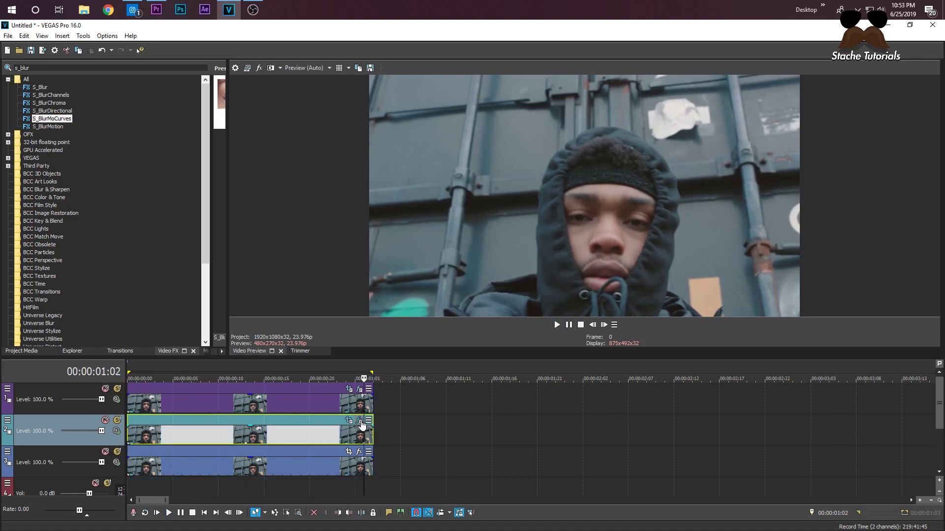
click(359, 421)
click(252, 303)
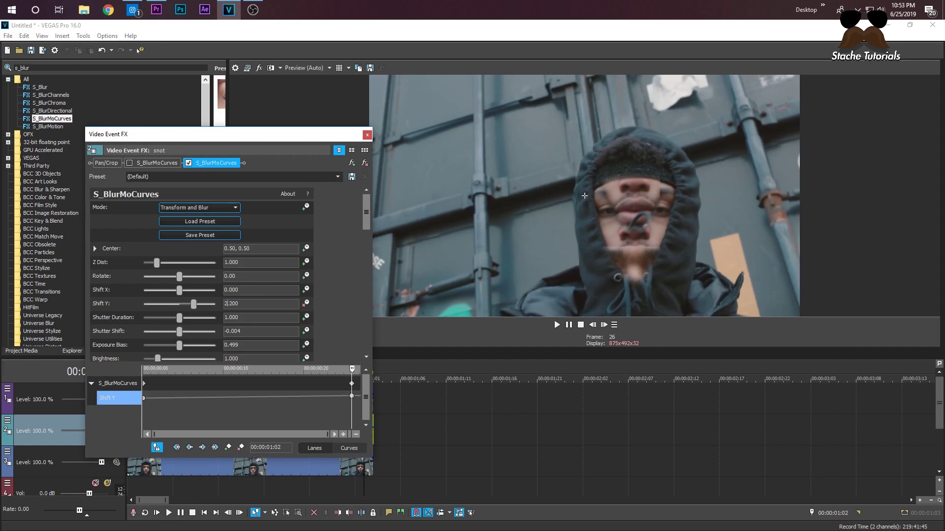
text(2)
key(Return)
click(367, 135)
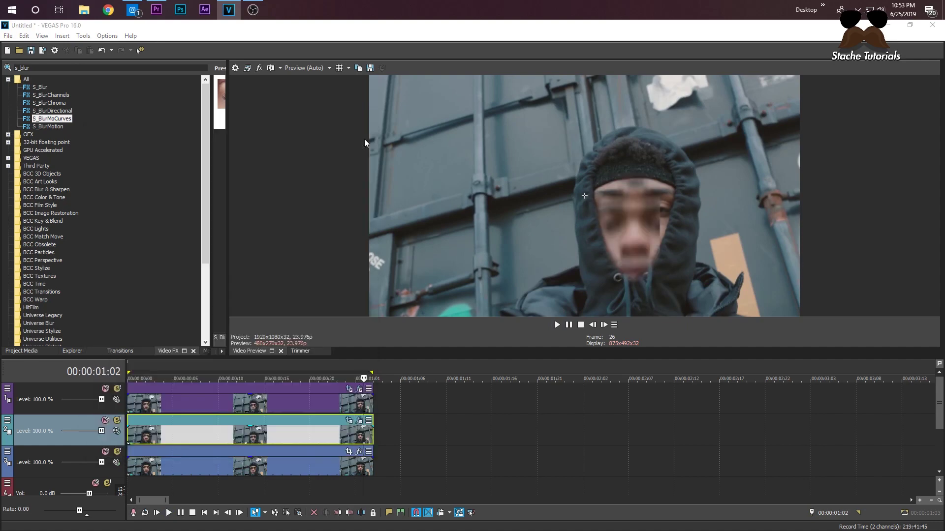
key(Home)
key(space)
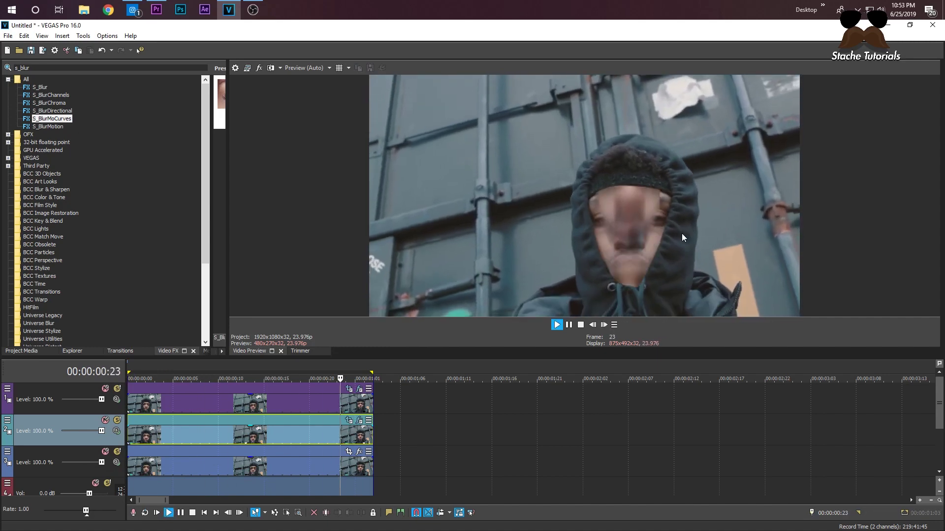
key(space)
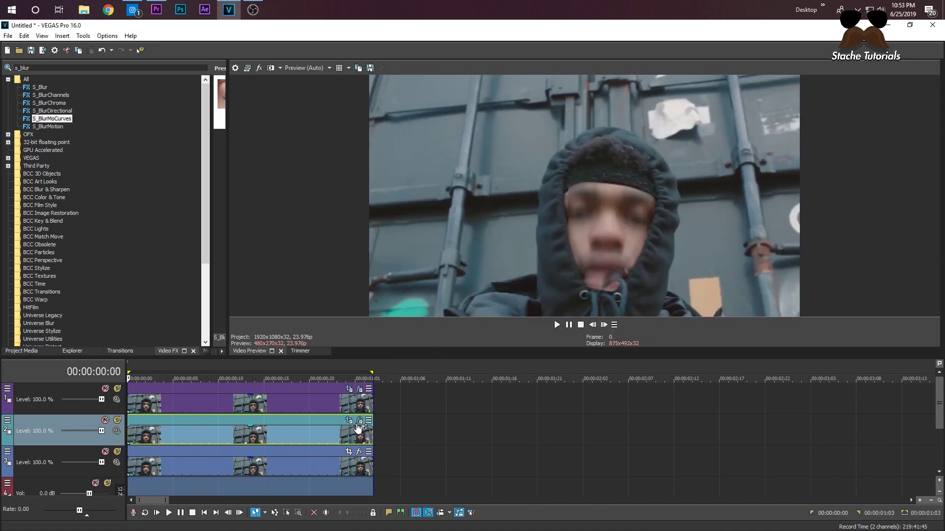
Step: Raise the middle clip's S_BlurMoCurves Shutter Duration to 1.905, close the settings and play the result
click(359, 421)
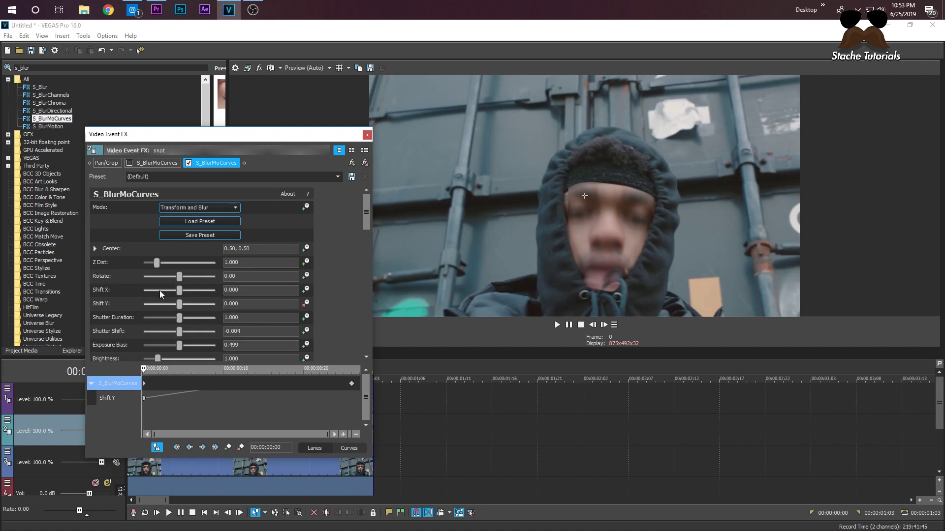
scroll(162, 299, down, 1)
drag(182, 300, 224, 305)
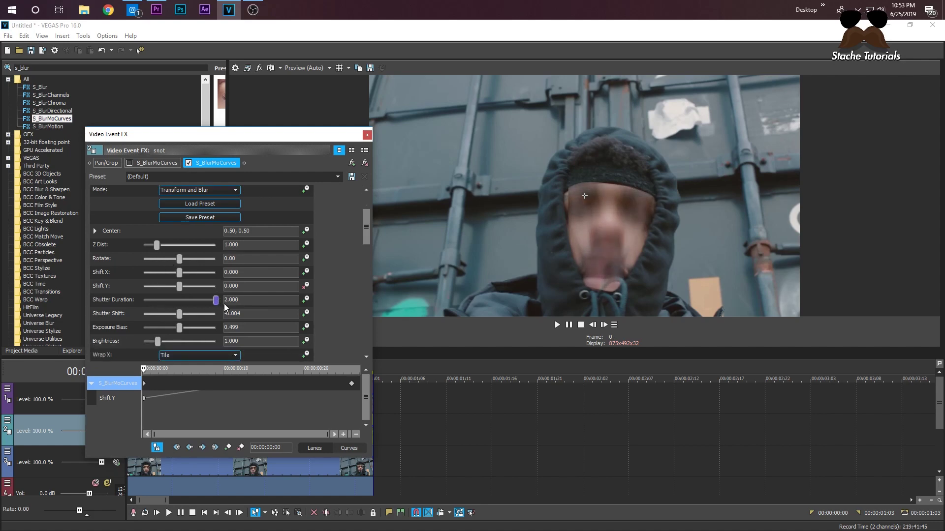
click(367, 134)
key(space)
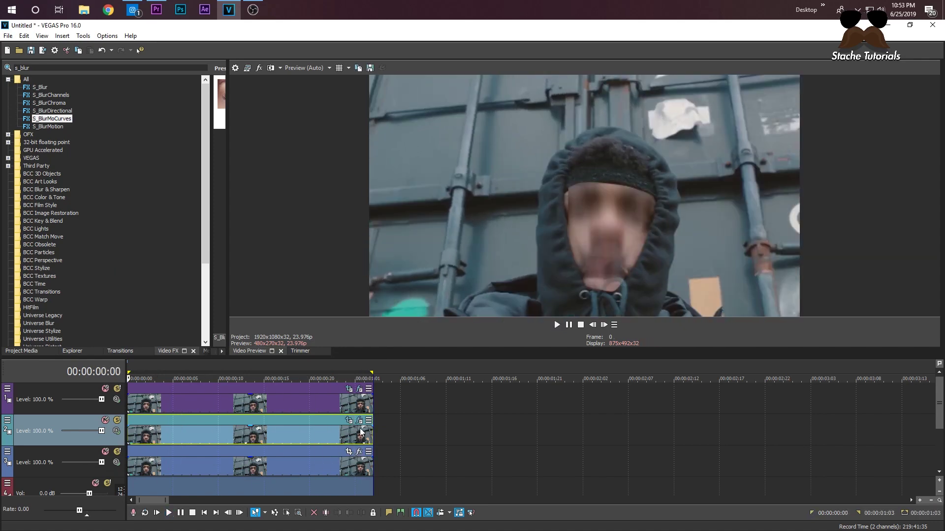
Step: Reduce the middle clip's S_BlurMoCurves Shutter Duration to less than 1, close the settings and play the result
click(359, 421)
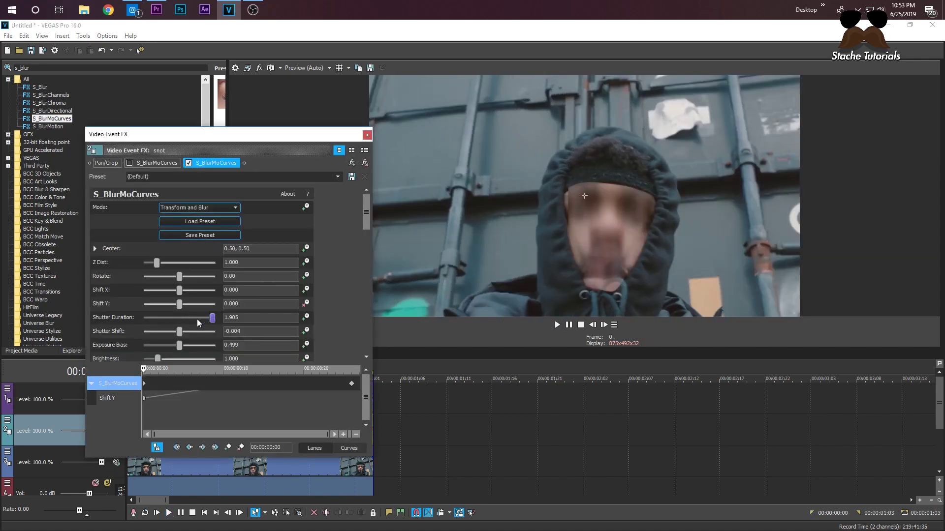
drag(212, 318, 165, 320)
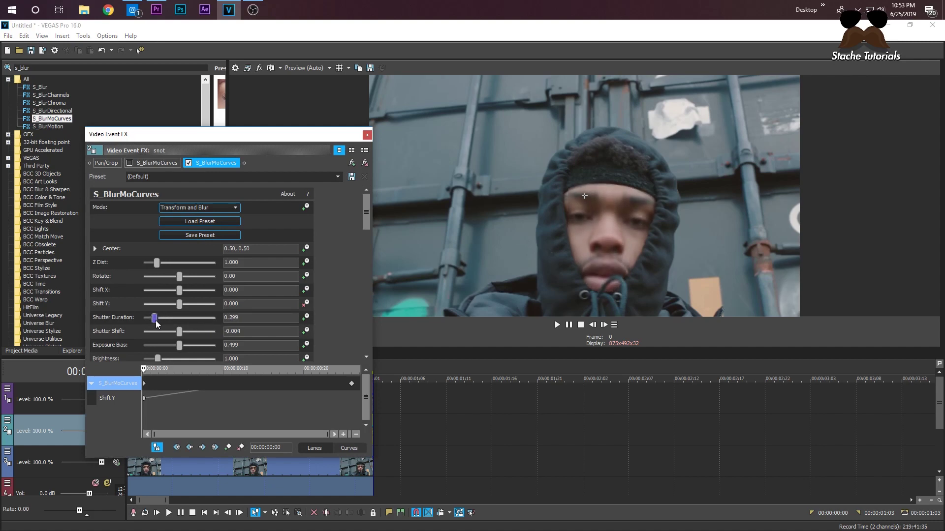
click(366, 136)
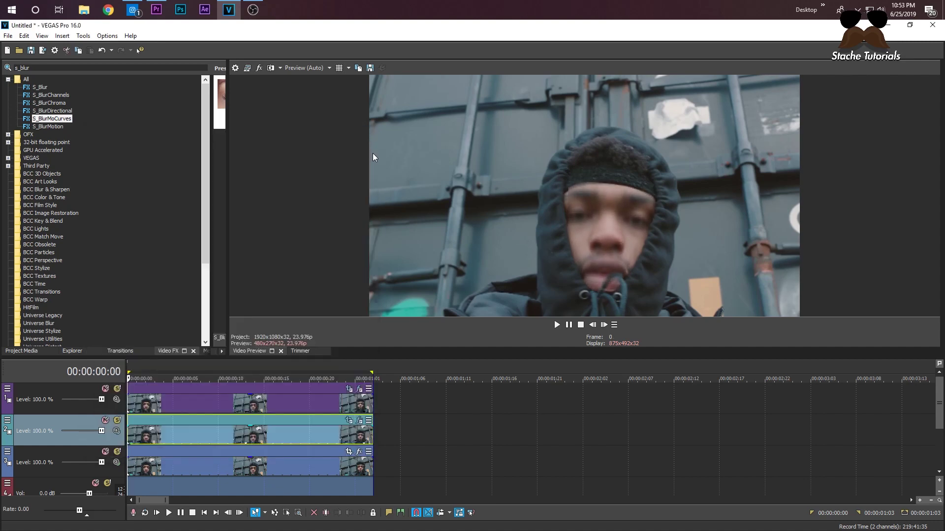
key(space)
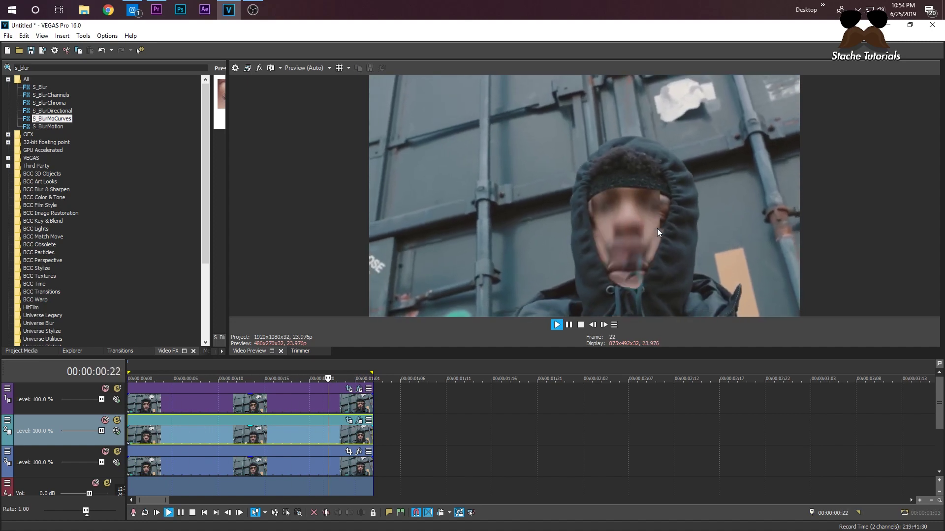
key(space)
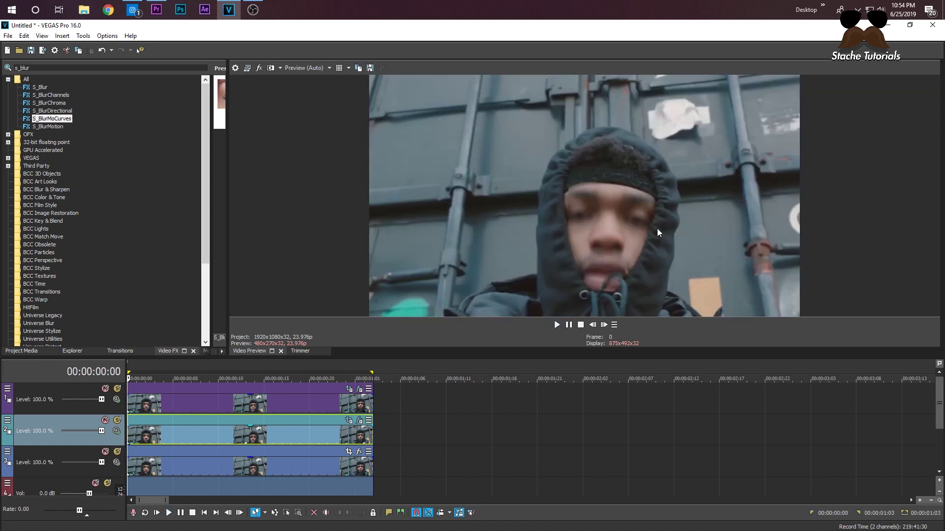